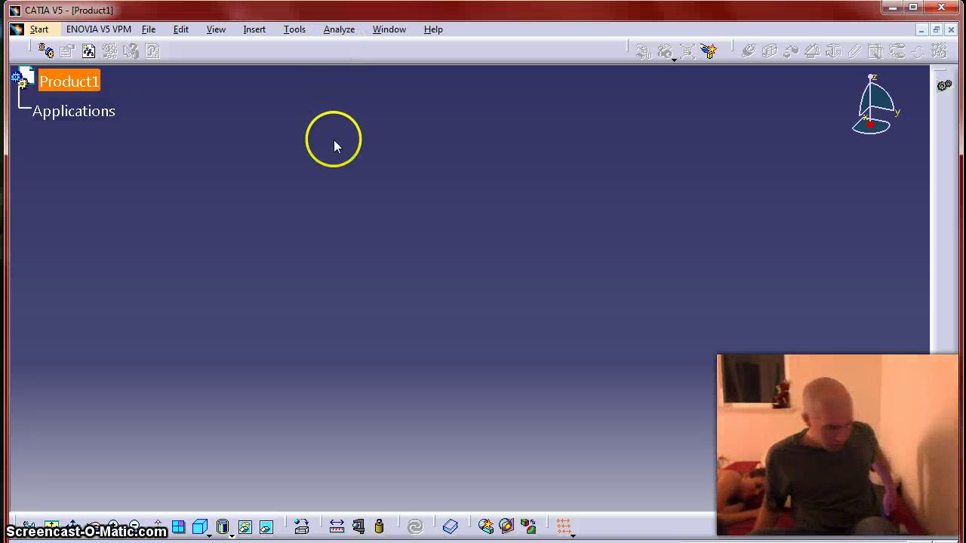
# Create a new Part document from File > New
pyautogui.click(149, 31)
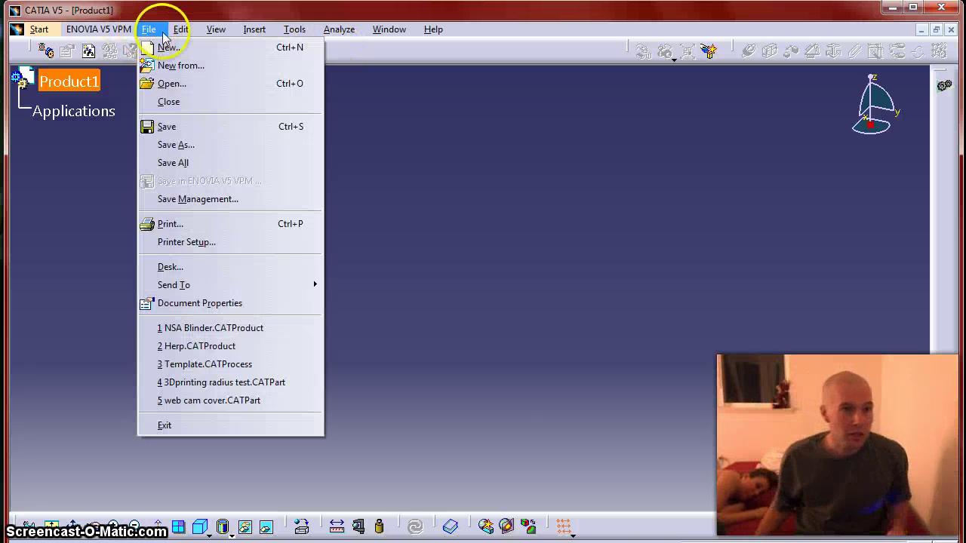
pyautogui.click(162, 46)
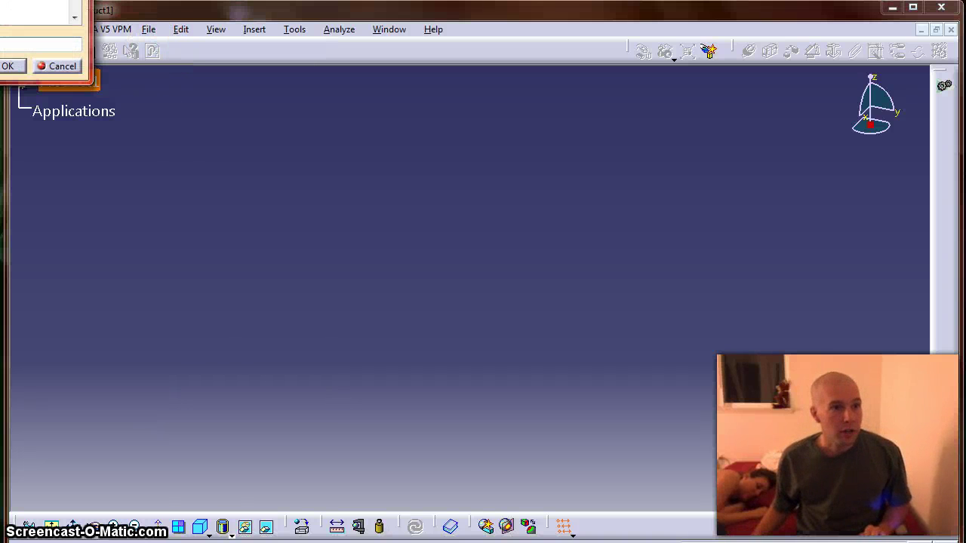
pyautogui.scroll(-4, 48, 54)
pyautogui.click(47, 50)
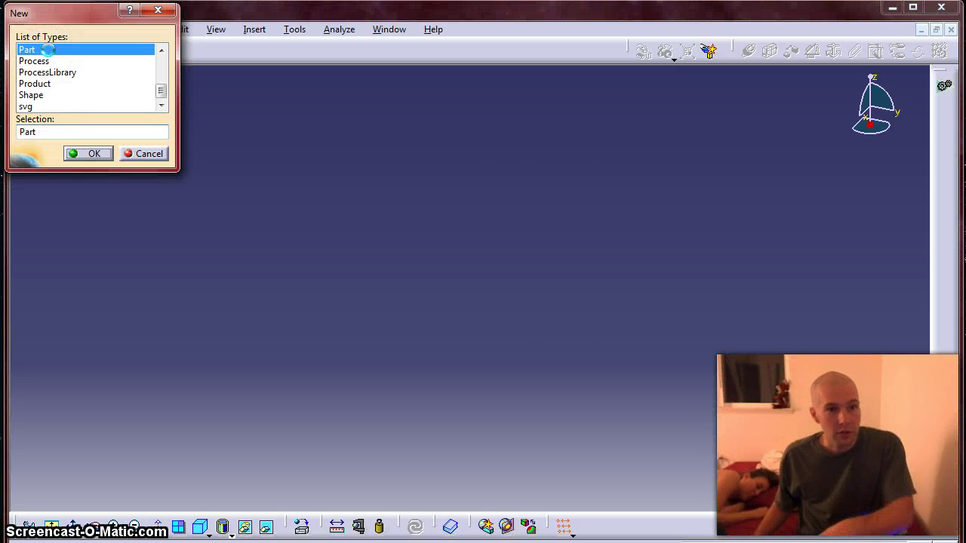
pyautogui.click(88, 154)
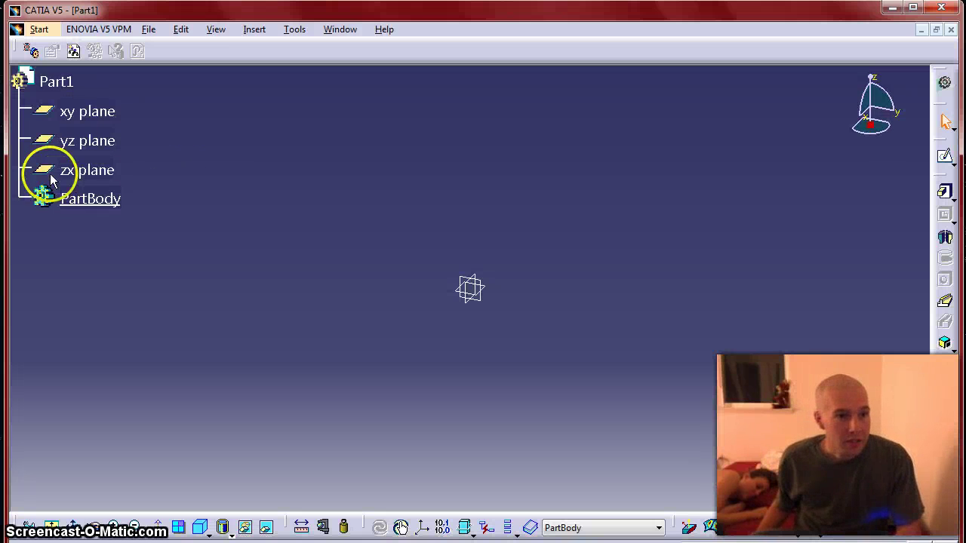
# Change Part1's part number to 'Power Button' in its Properties
pyautogui.click(74, 83)
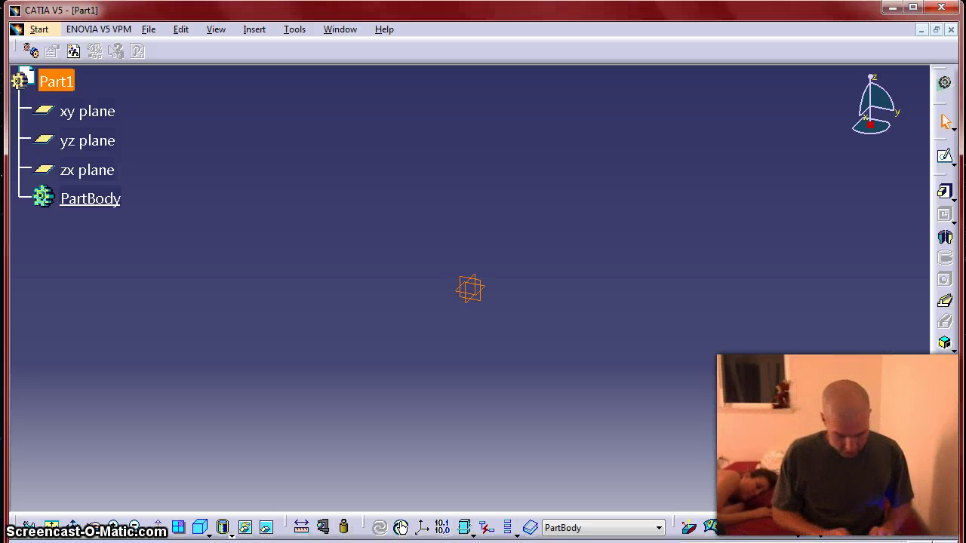
pyautogui.hotkey('alt', 'Return')
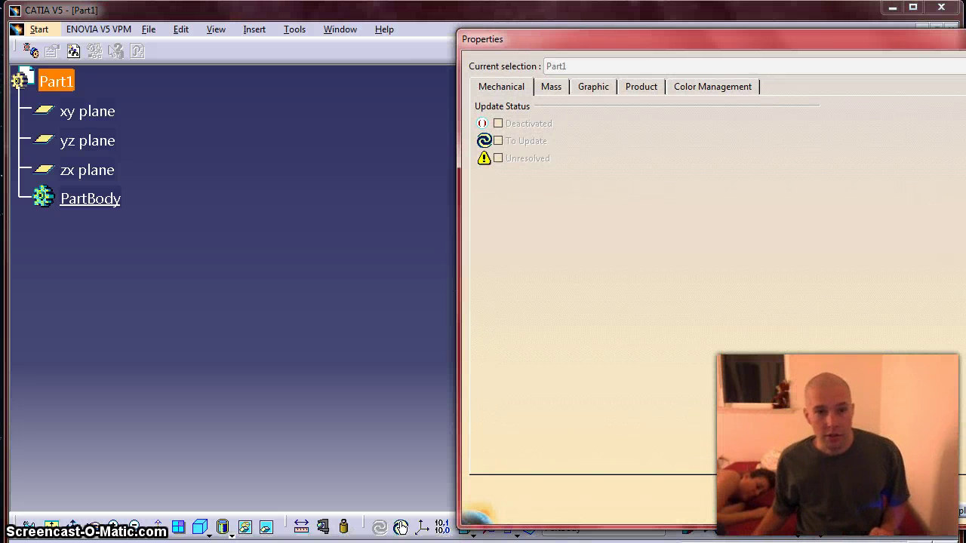
pyautogui.click(591, 87)
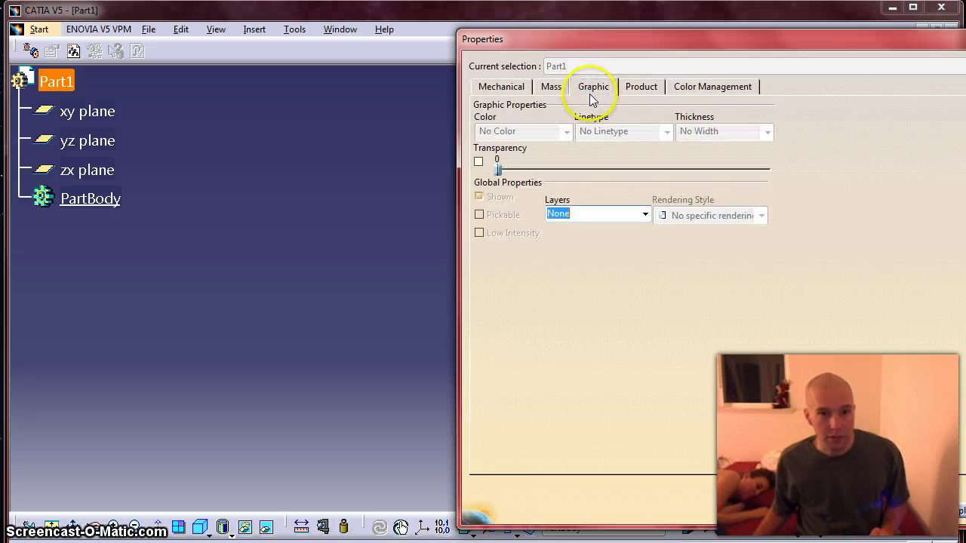
pyautogui.click(647, 82)
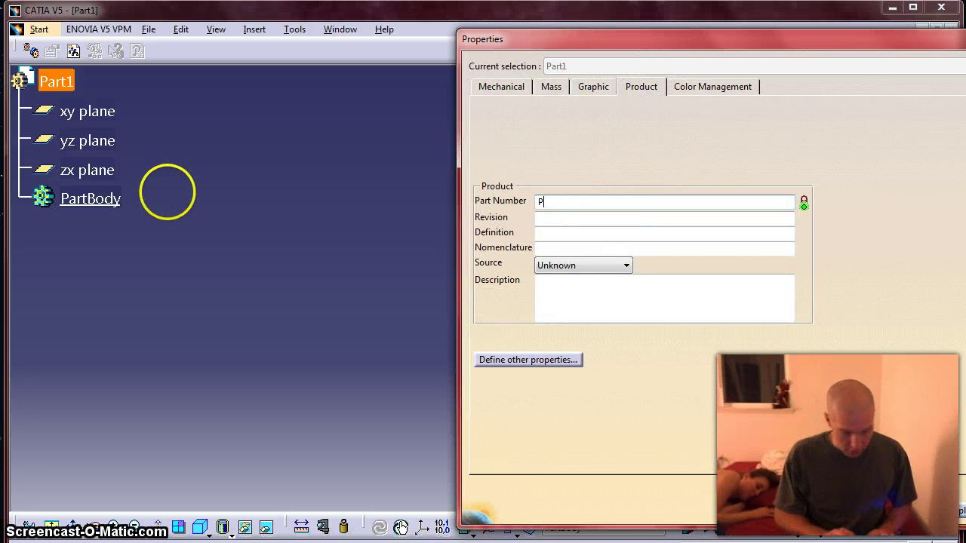
pyautogui.write('Power Button')
pyautogui.press('Return')
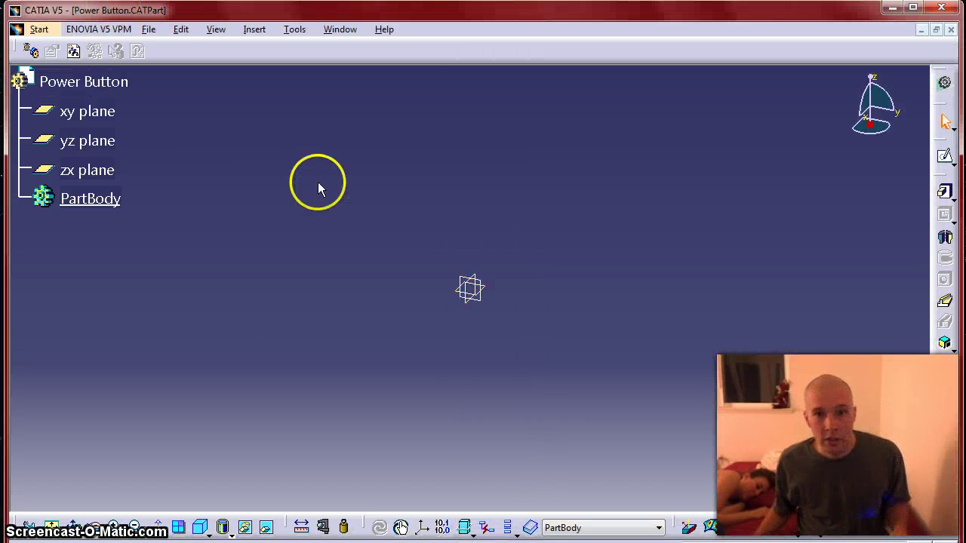
# Sketch a circle centred at the origin on the xy plane
pyautogui.click(945, 157)
pyautogui.click(90, 111)
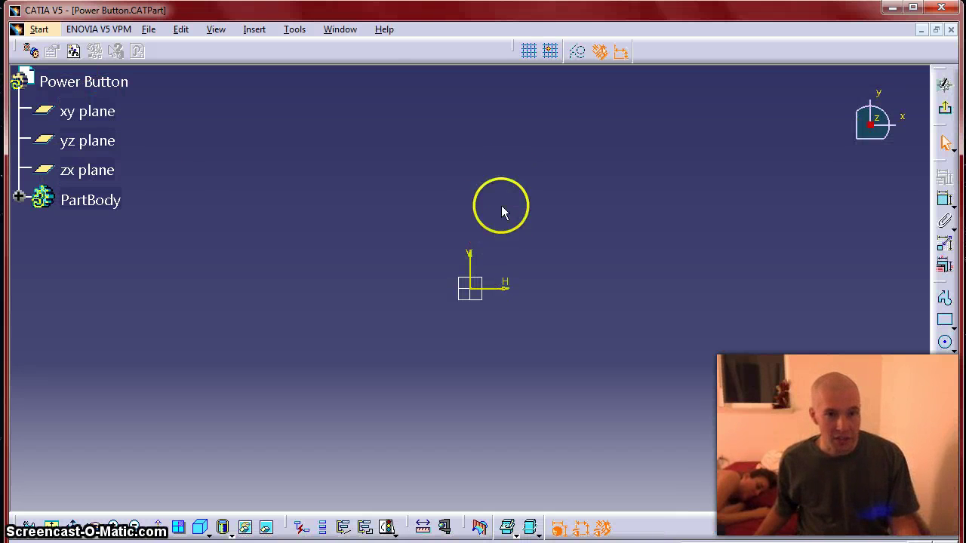
pyautogui.click(947, 341)
pyautogui.click(471, 288)
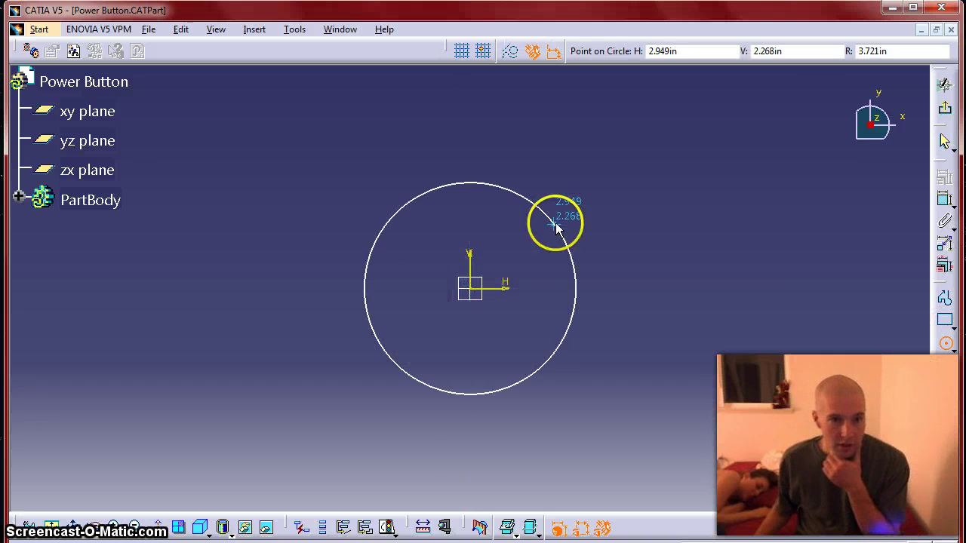
pyautogui.click(518, 249)
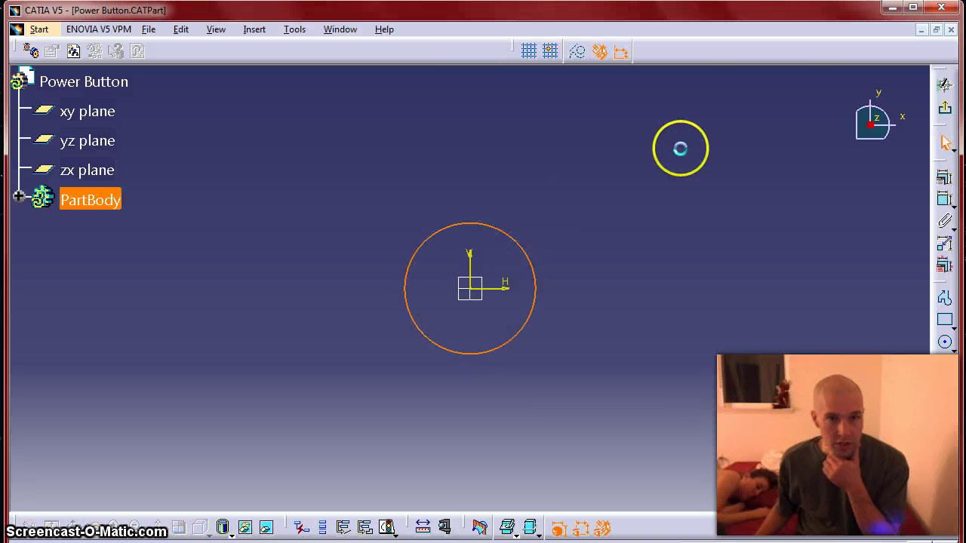
pyautogui.click(785, 290)
# Exit the sketch and pad the circle by 3 into a solid cylinder
pyautogui.click(940, 113)
pyautogui.click(944, 193)
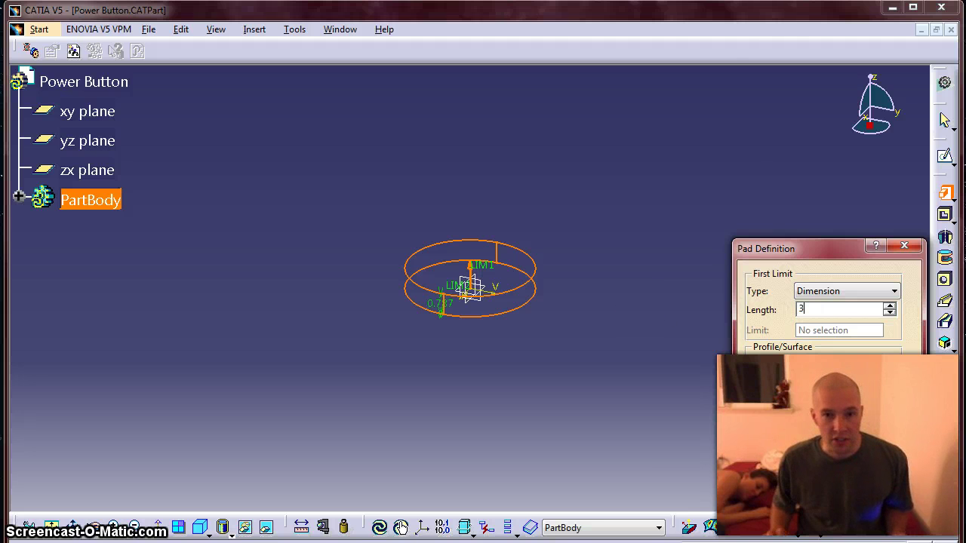
pyautogui.press('Return')
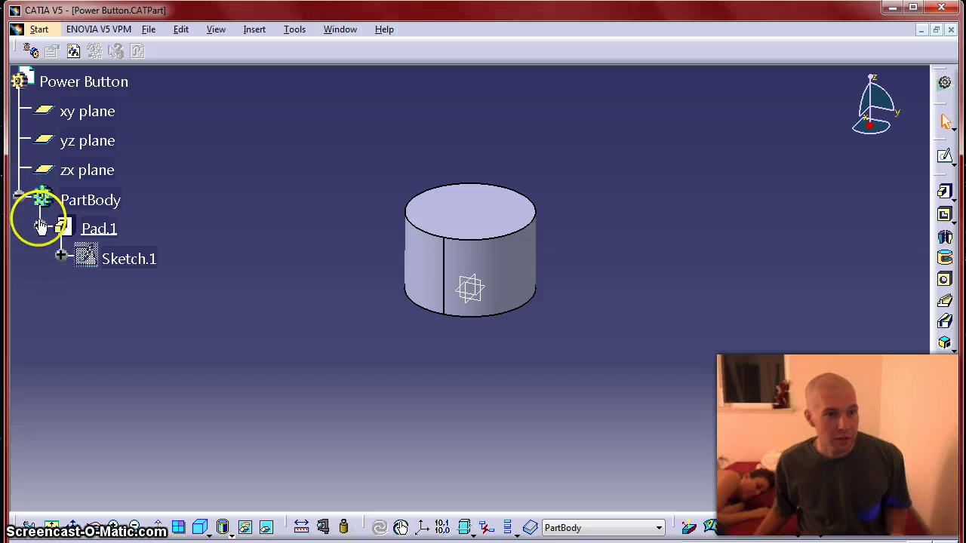
# Constrain Sketch.1's circle to a 0.5 diameter
pyautogui.click(121, 260)
pyautogui.doubleClick(109, 258)
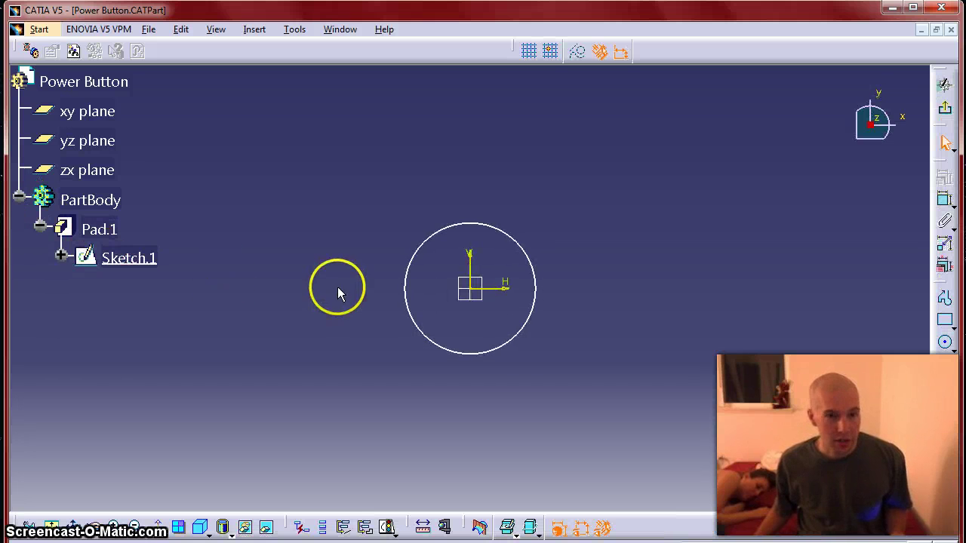
pyautogui.click(432, 230)
pyautogui.click(942, 174)
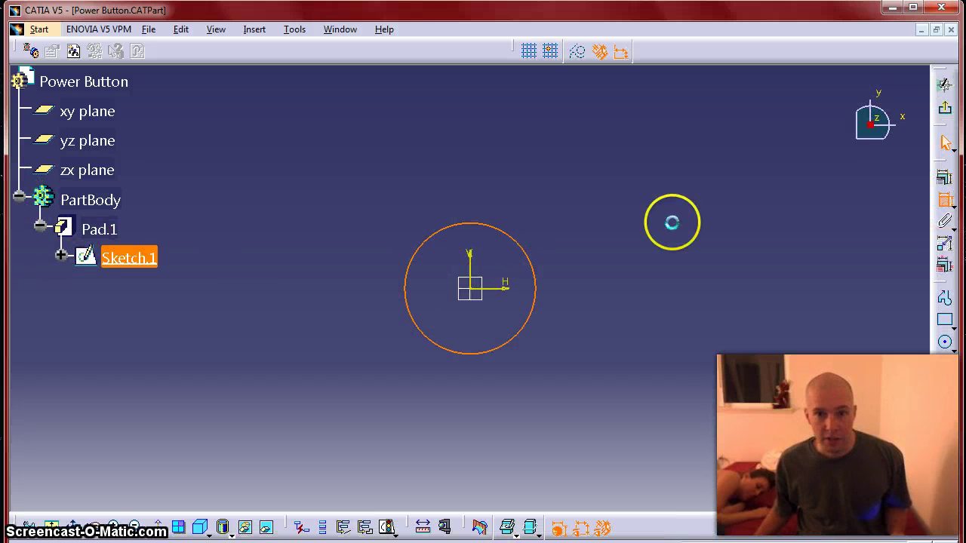
pyautogui.doubleClick(569, 240)
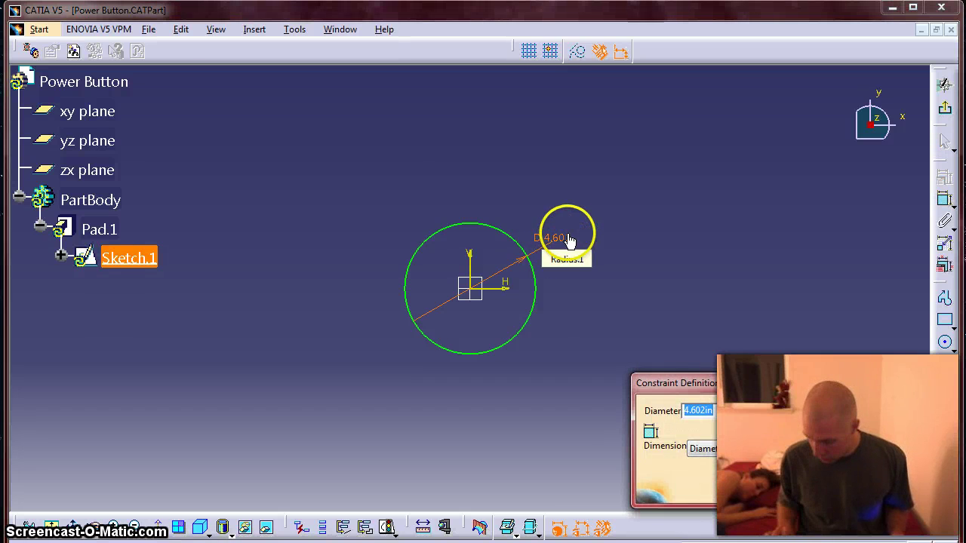
pyautogui.press('Return')
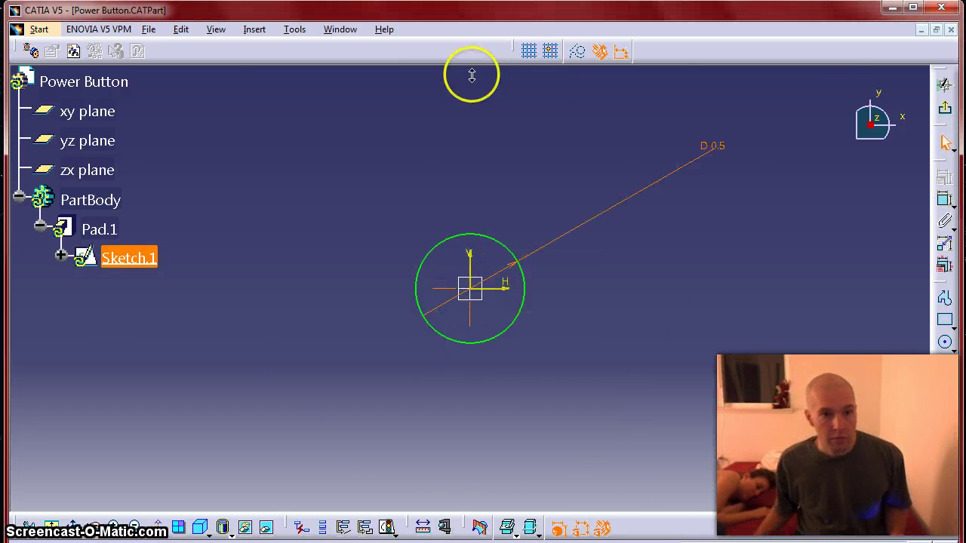
# Exit the sketch and inspect the resulting slender cylinder
pyautogui.moveTo(524, 226)
pyautogui.mouseDown(button='middle')
pyautogui.moveTo(524, 216)
pyautogui.moveTo(551, 242)
pyautogui.mouseUp(button='middle')
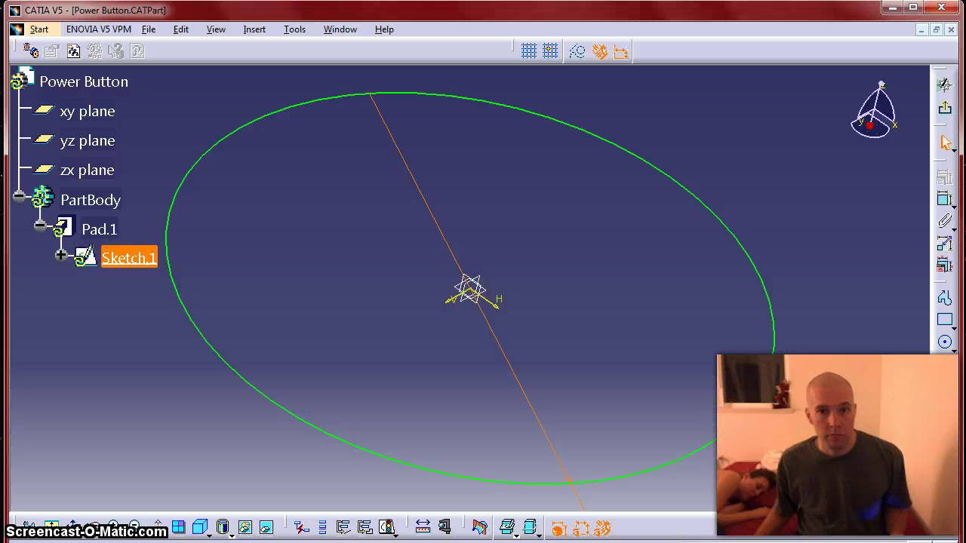
pyautogui.click(946, 103)
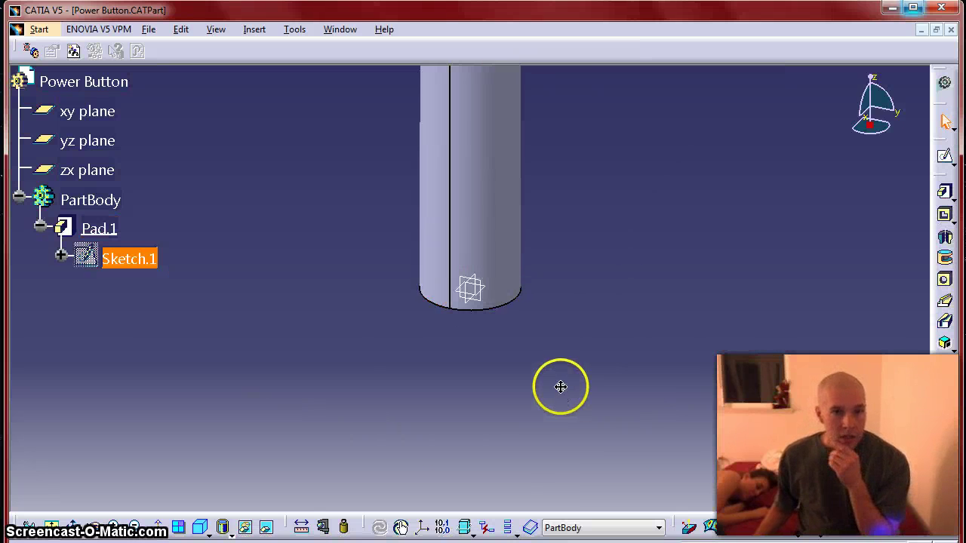
pyautogui.moveTo(561, 386); pyautogui.dragTo(546, 287, button='middle')
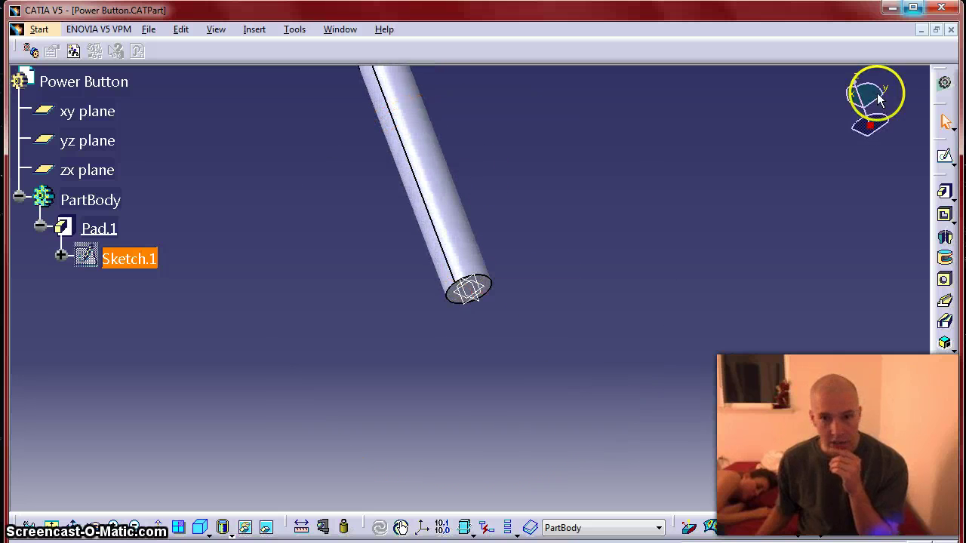
pyautogui.click(944, 154)
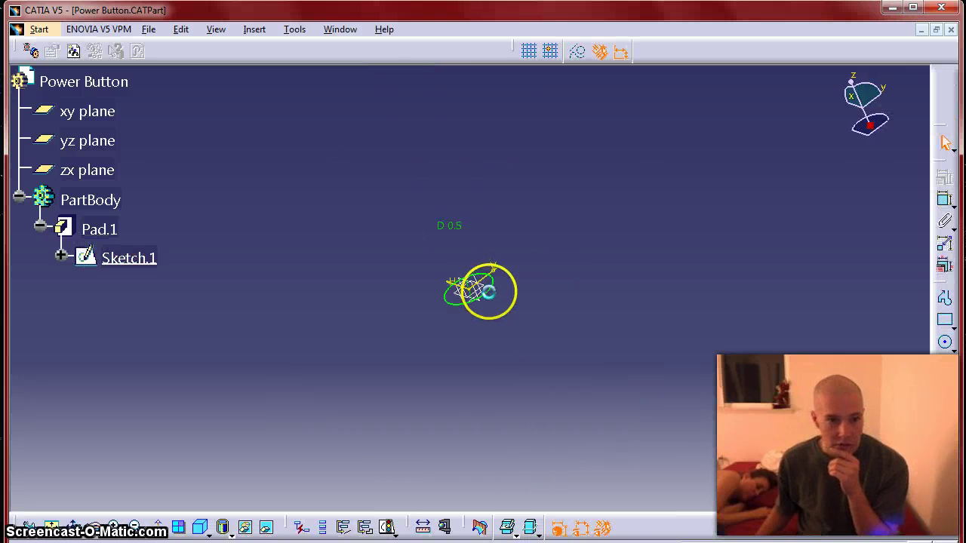
pyautogui.click(945, 112)
# Sketch a new circle on the xy plane, concentric with the origin
pyautogui.click(90, 111)
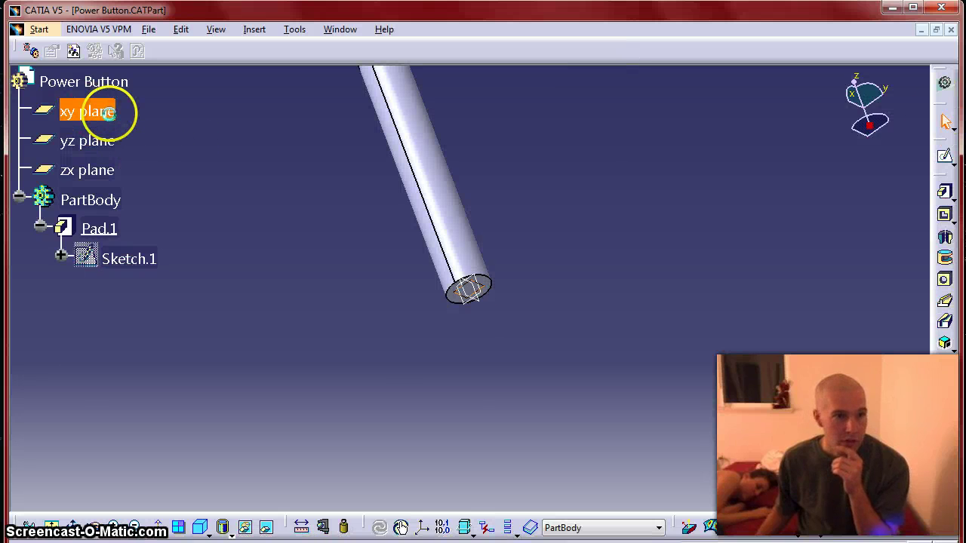
pyautogui.click(943, 154)
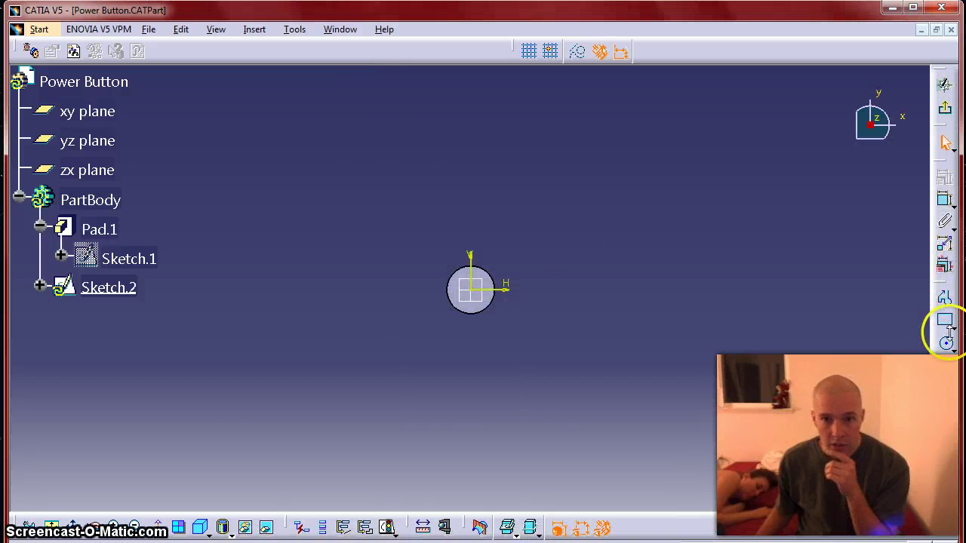
pyautogui.click(947, 344)
pyautogui.click(496, 231)
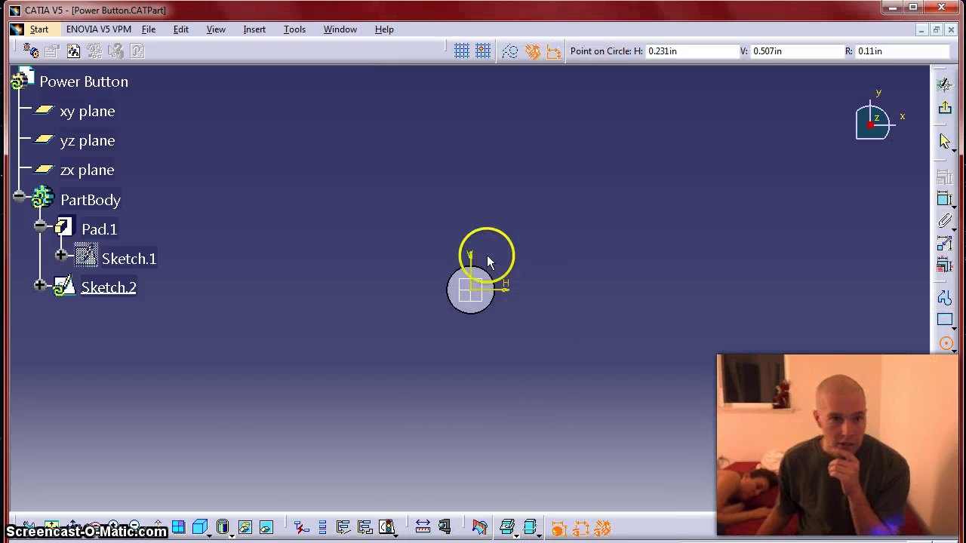
pyautogui.click(444, 332)
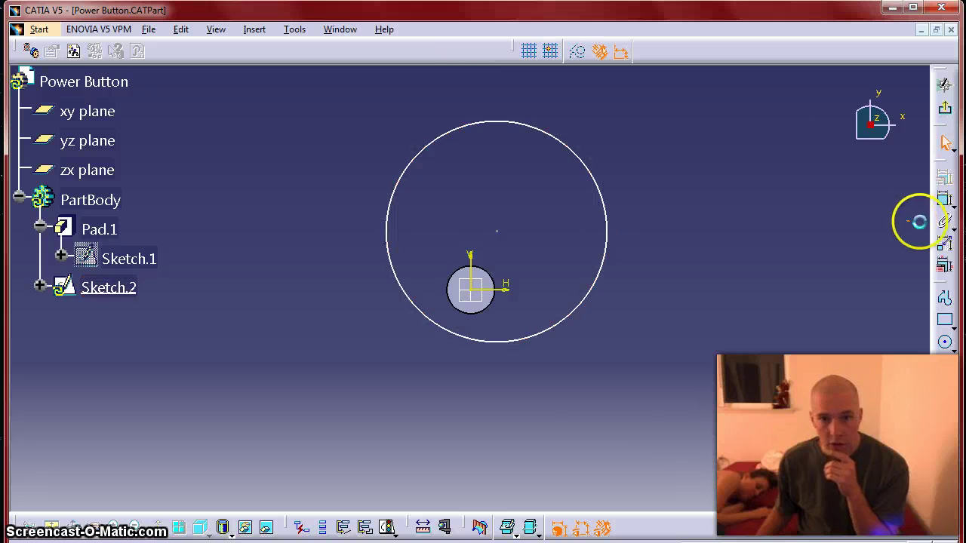
pyautogui.click(945, 202)
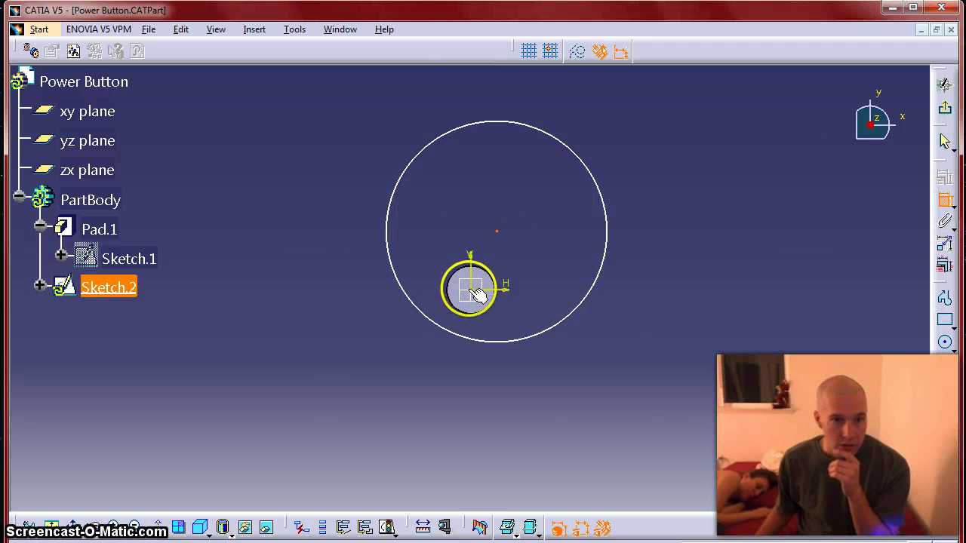
pyautogui.rightClick(443, 229)
pyautogui.click(479, 339)
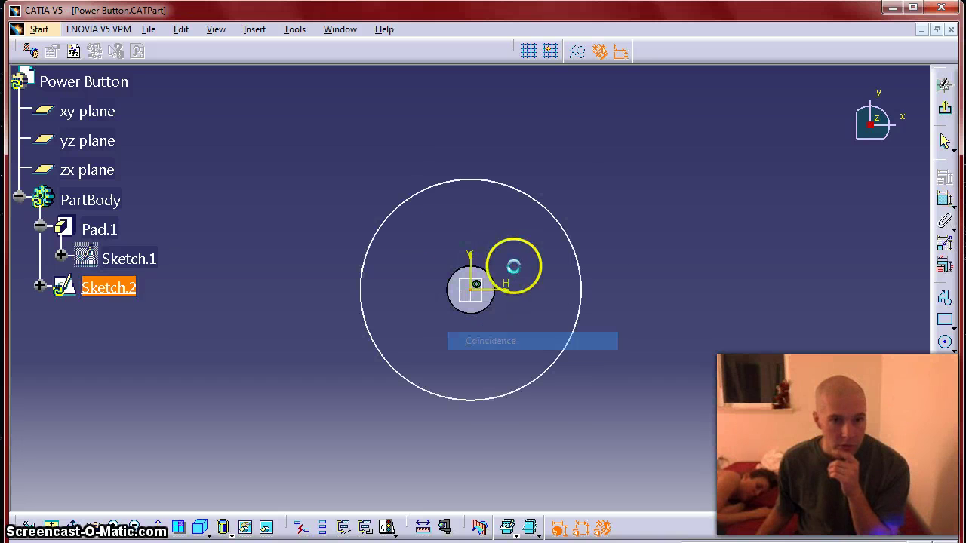
# Dimension the circle's diameter and change it from 2.31 to 1.25
pyautogui.click(578, 252)
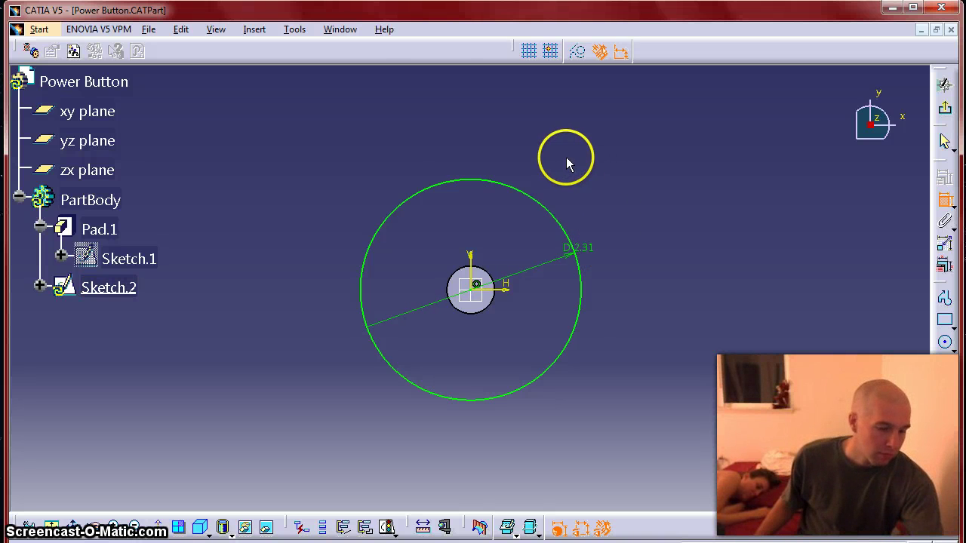
pyautogui.doubleClick(580, 254)
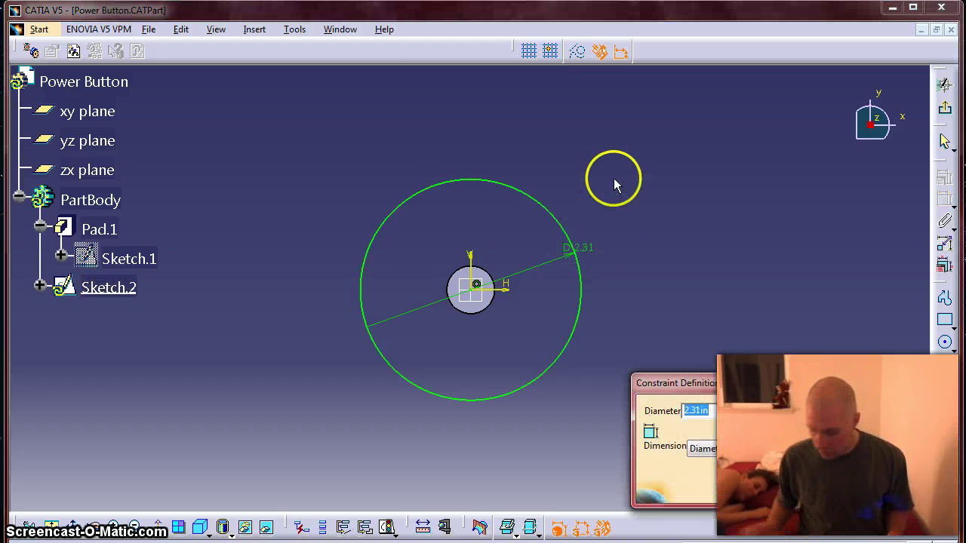
pyautogui.write('1.25')
pyautogui.press('Return')
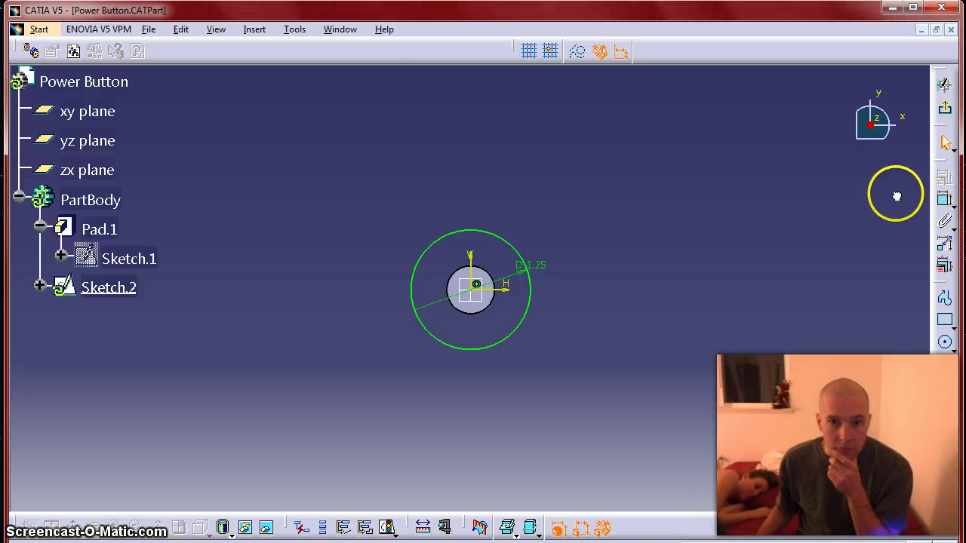
# Pad Sketch.2 by .12 to form the base disc
pyautogui.click(949, 102)
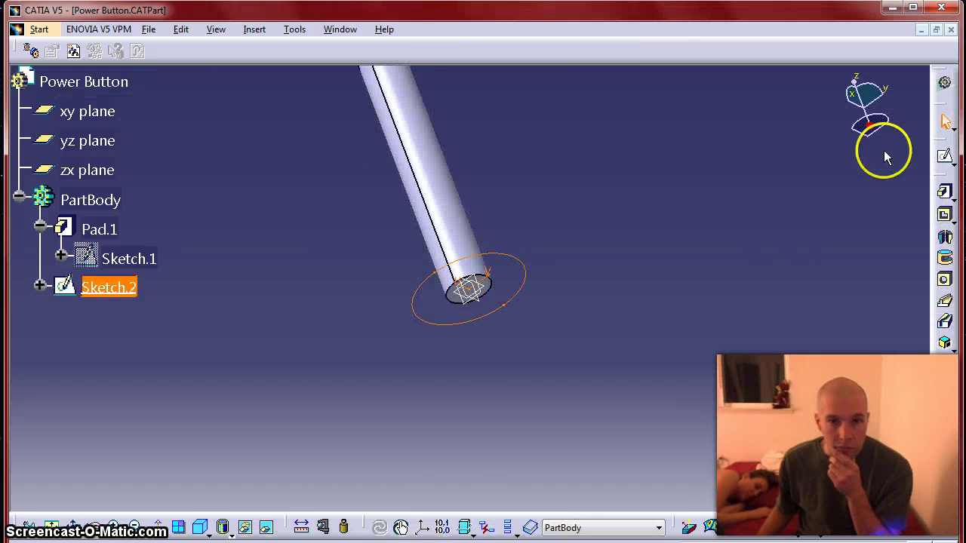
pyautogui.click(944, 191)
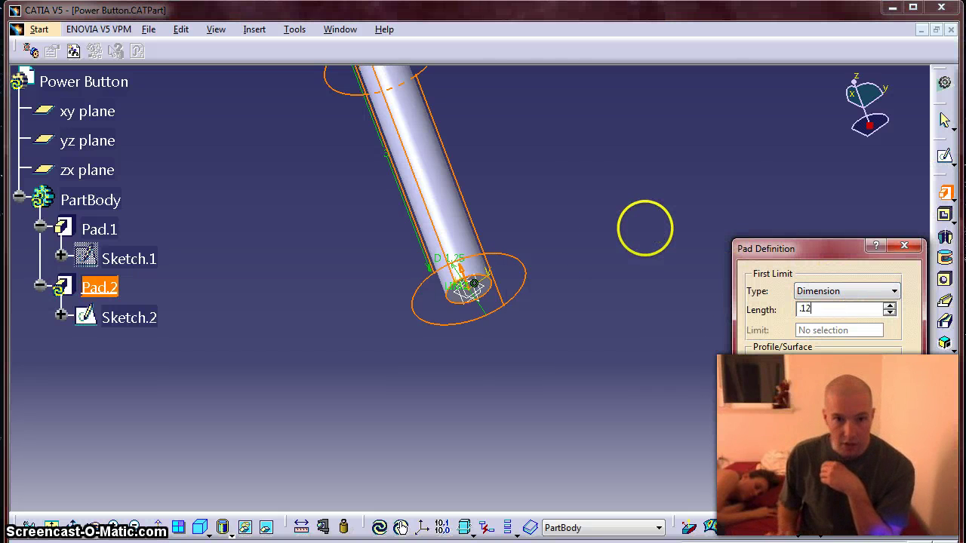
pyautogui.press('Return')
pyautogui.moveTo(593, 277); pyautogui.dragTo(392, 343, button='middle')
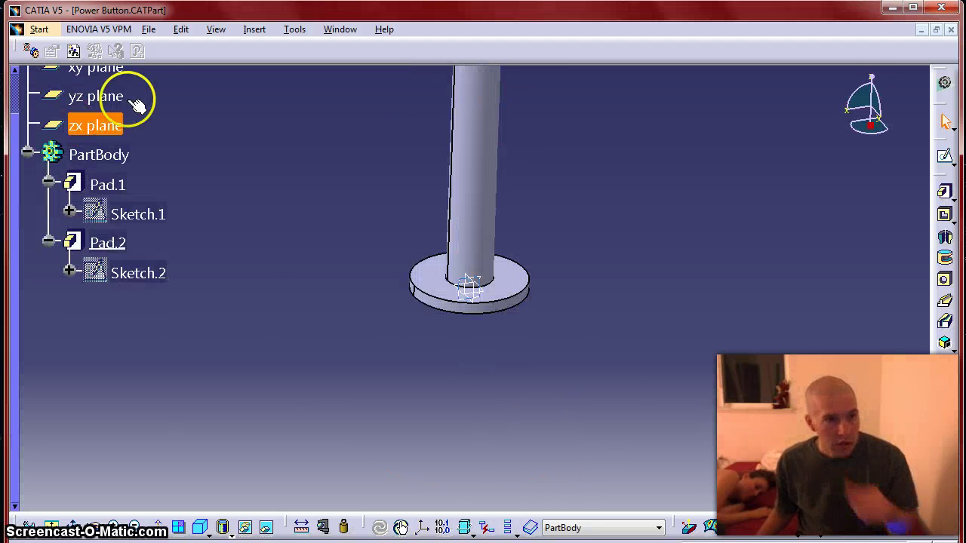
# Hide the xy, yz and zx reference planes
pyautogui.rightClick(104, 67)
pyautogui.click(143, 116)
pyautogui.rightClick(93, 95)
pyautogui.click(144, 145)
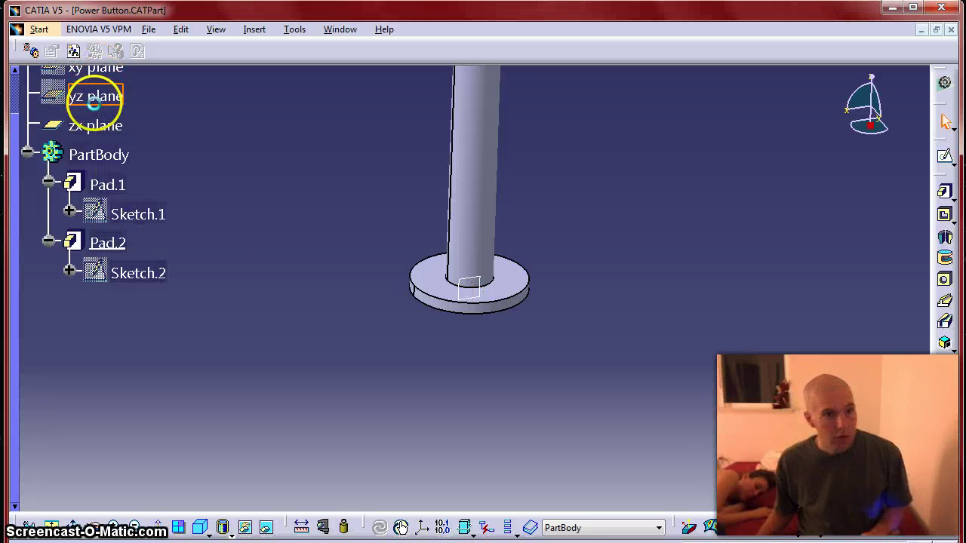
pyautogui.rightClick(101, 125)
pyautogui.click(143, 172)
# Add 0.197 in edge fillets at the pin-to-disc junction and the pin's top edge
pyautogui.moveTo(537, 305); pyautogui.dragTo(891, 193, button='middle')
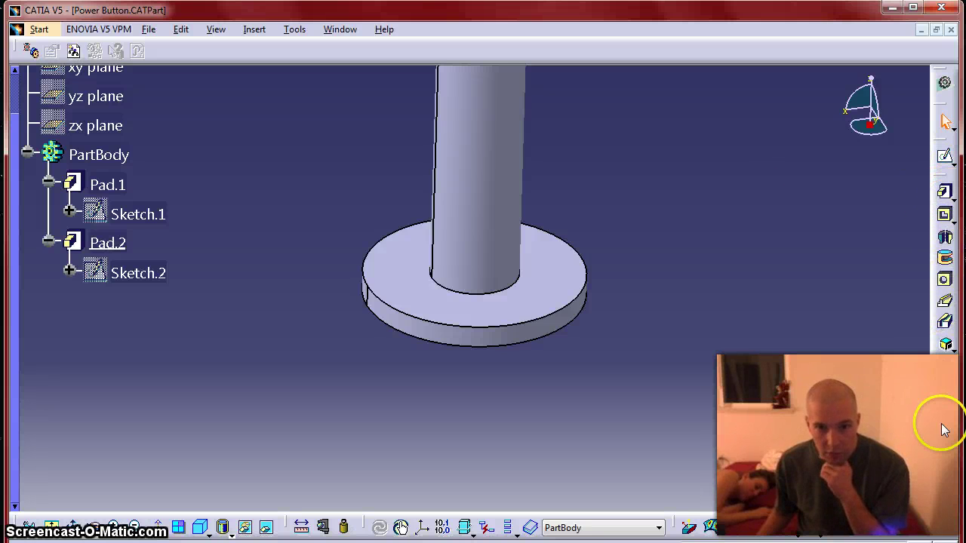
pyautogui.click(448, 292)
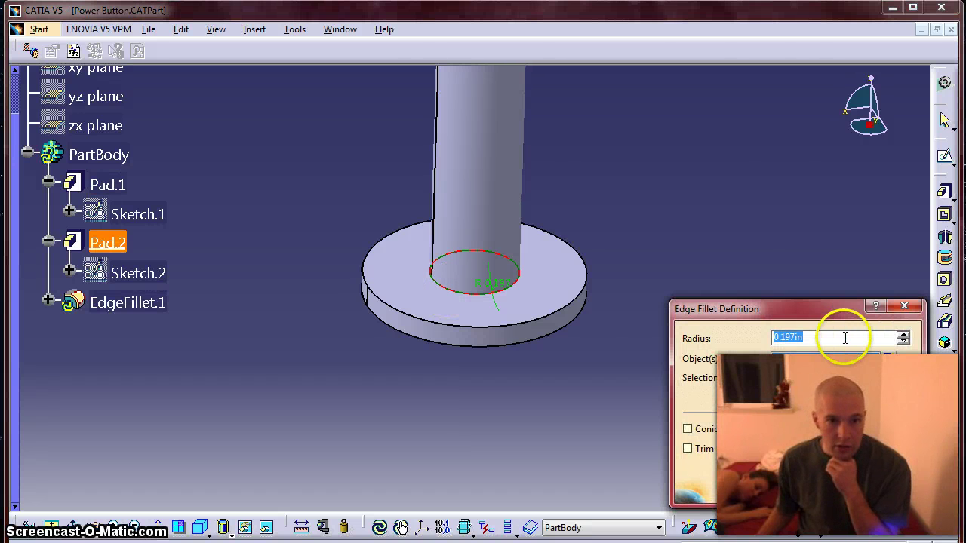
pyautogui.click(748, 491)
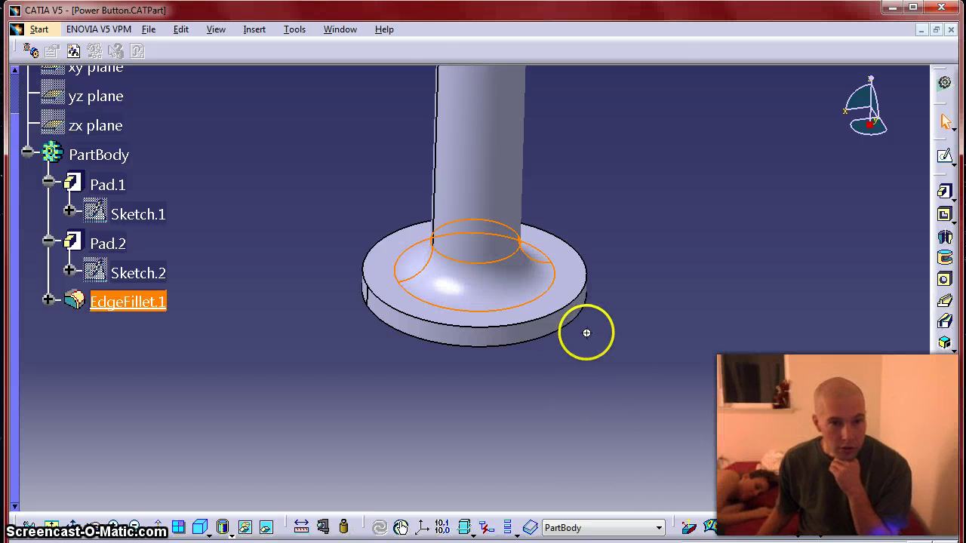
pyautogui.moveTo(586, 335); pyautogui.dragTo(571, 411, button='middle')
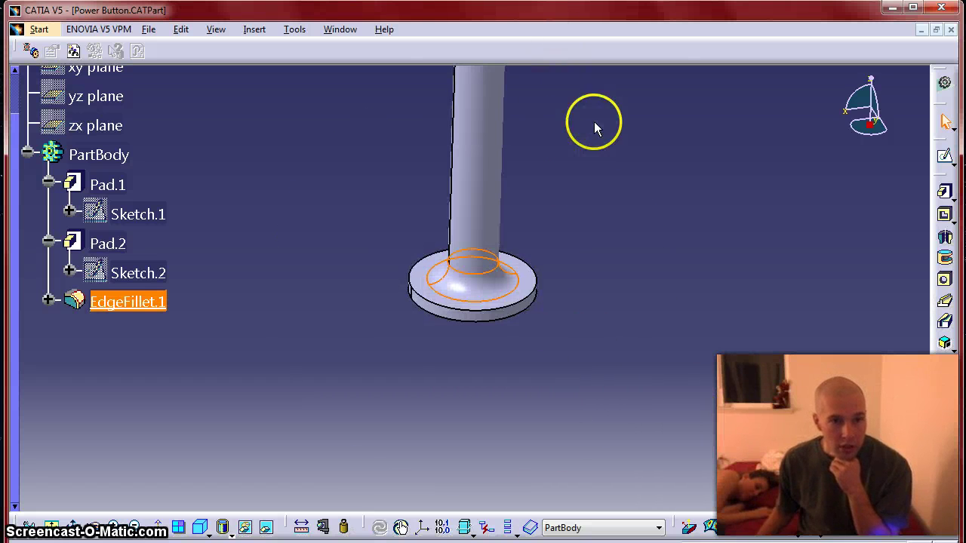
pyautogui.moveTo(602, 195); pyautogui.dragTo(612, 382, button='middle')
pyautogui.moveTo(541, 295); pyautogui.dragTo(557, 266, button='middle')
pyautogui.doubleClick(453, 332)
pyautogui.click(450, 274)
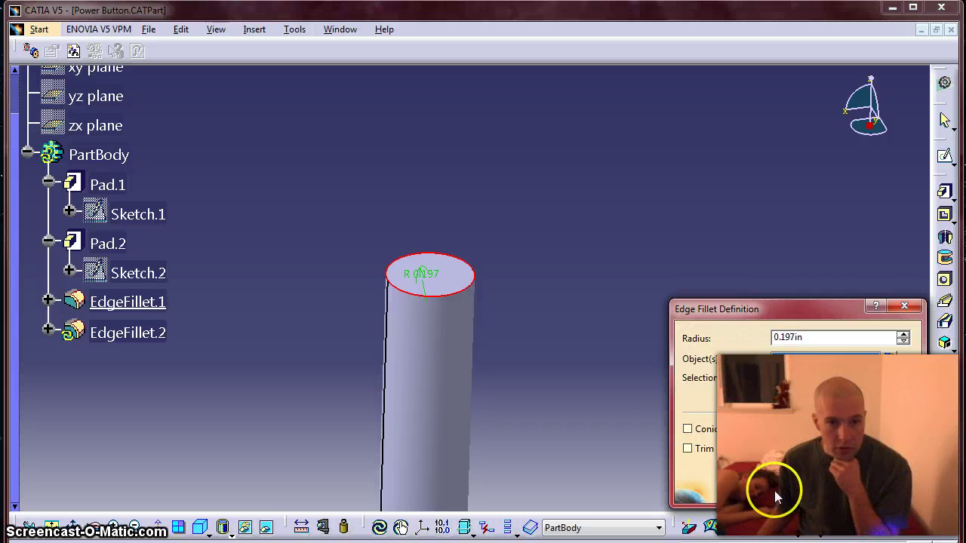
pyautogui.moveTo(540, 375); pyautogui.dragTo(396, 207, button='middle')
pyautogui.click(396, 206)
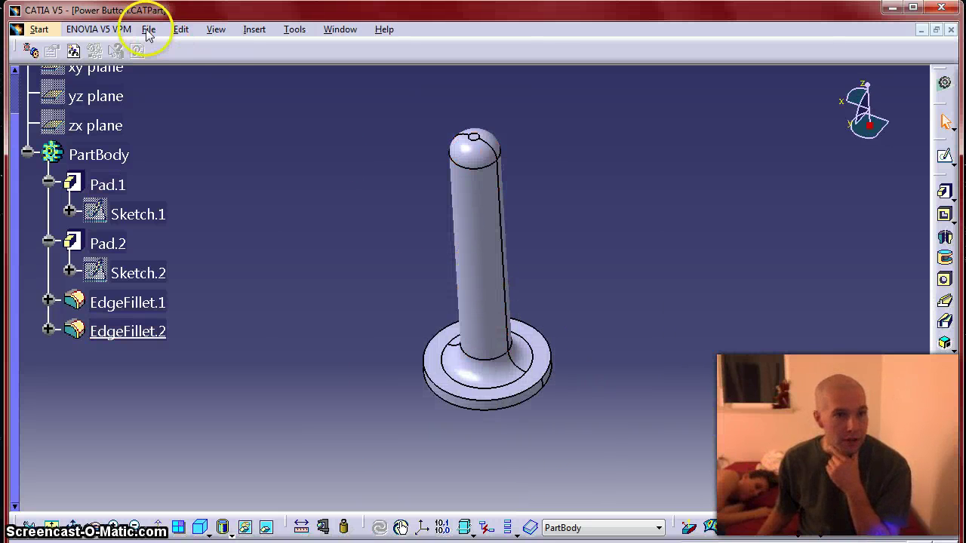
# Save the part as a CATPart in a new Power Button folder under G:\Catia\3D Goodness
pyautogui.click(149, 29)
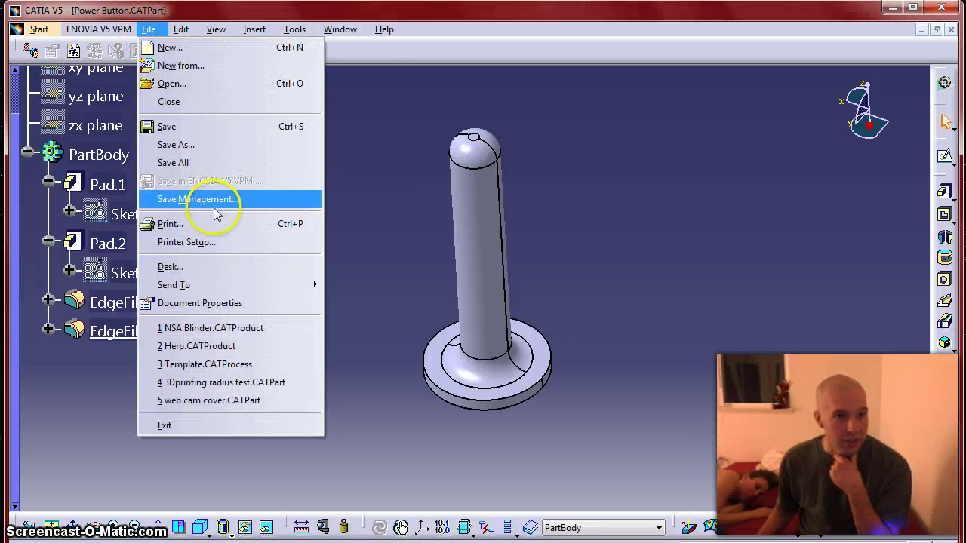
pyautogui.click(206, 148)
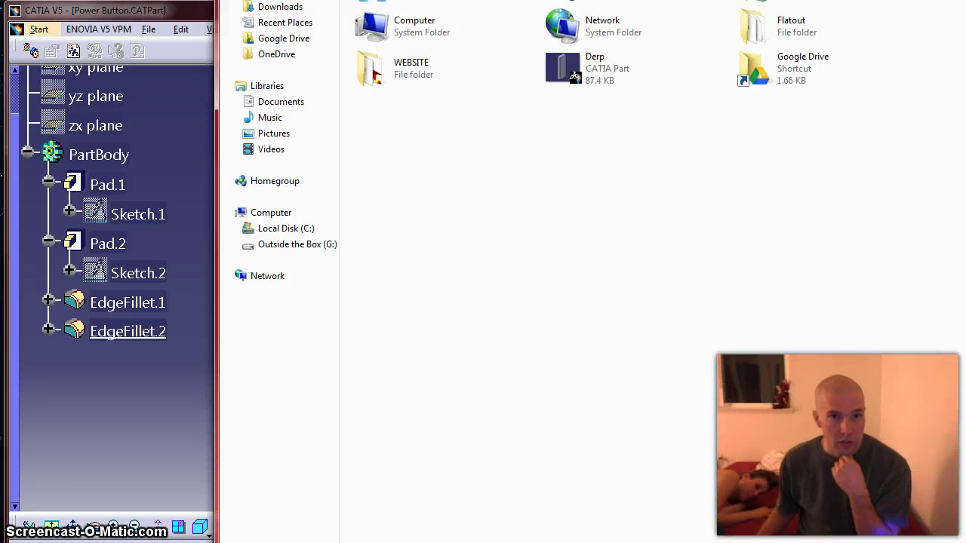
pyautogui.moveTo(610, 15); pyautogui.dragTo(374, 185)
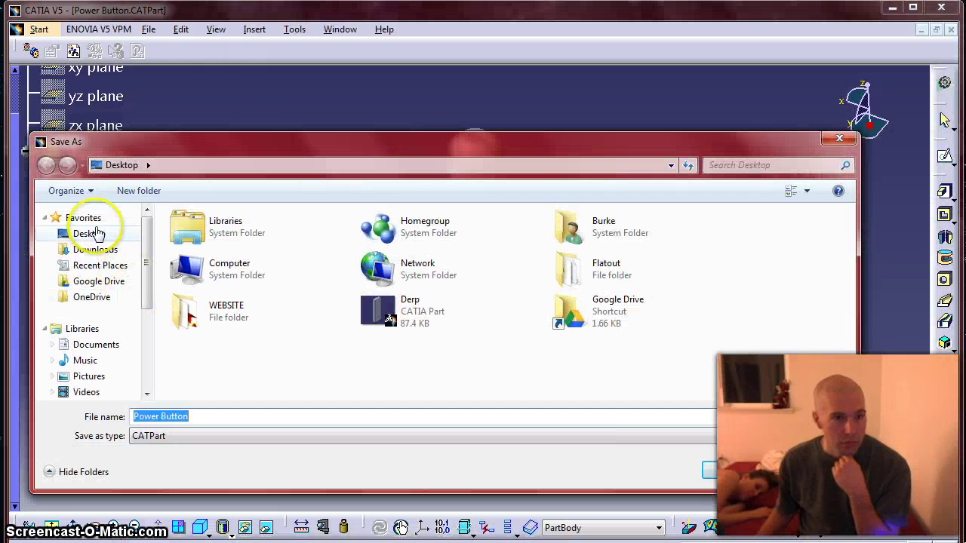
pyautogui.scroll(-3, 149, 330)
pyautogui.click(105, 337)
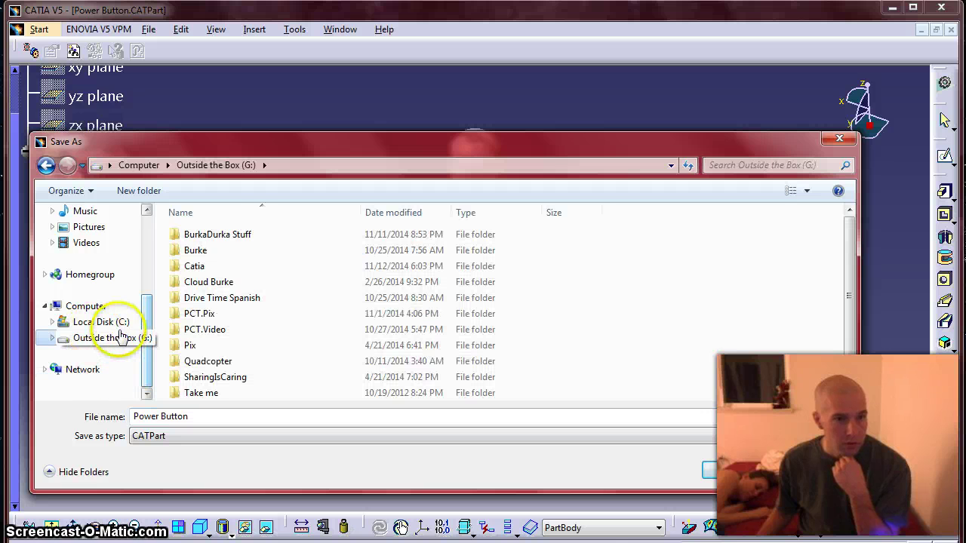
pyautogui.click(219, 270)
pyautogui.doubleClick(219, 271)
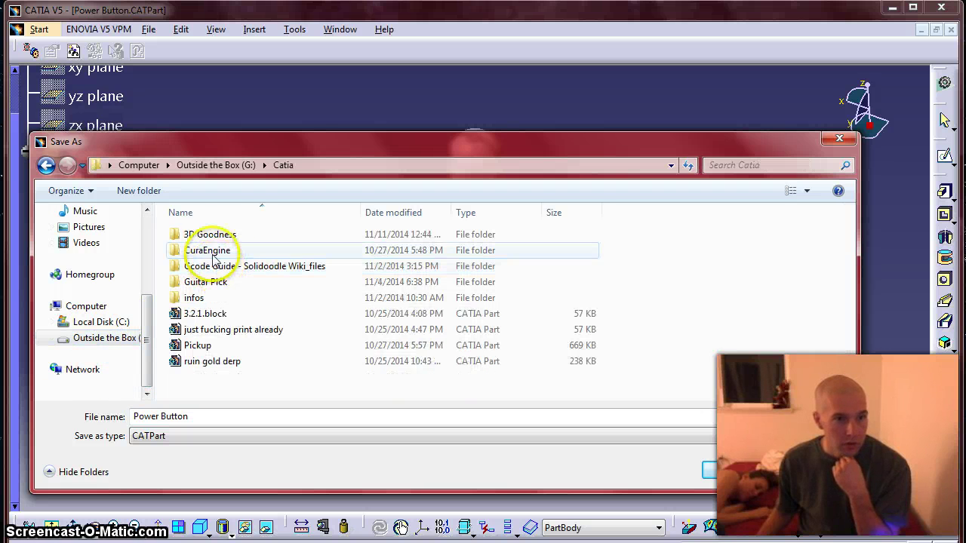
pyautogui.doubleClick(219, 234)
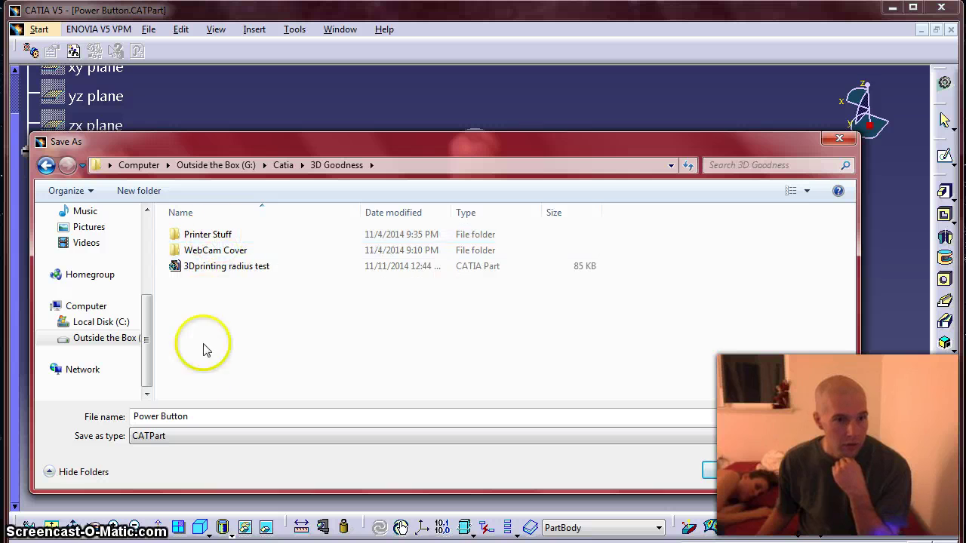
pyautogui.click(138, 193)
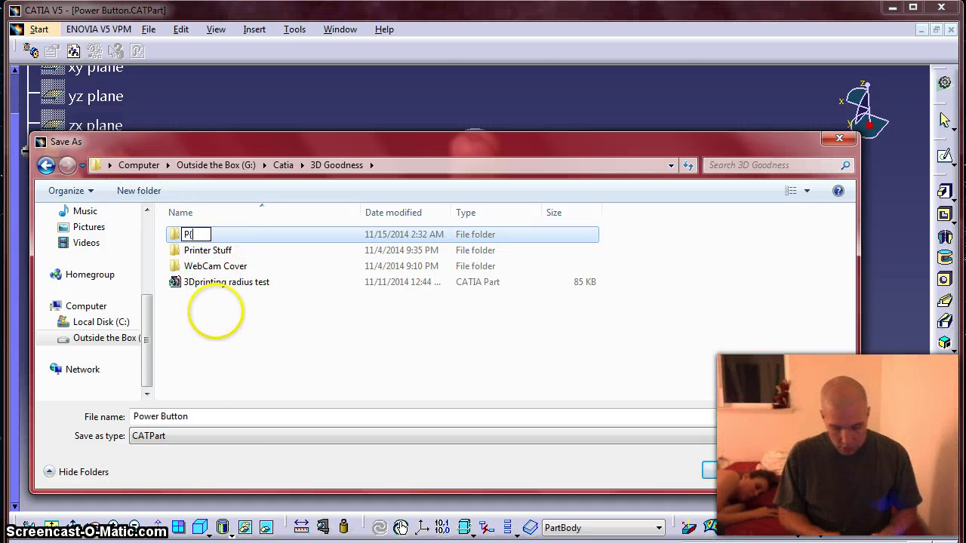
pyautogui.write('wer Button')
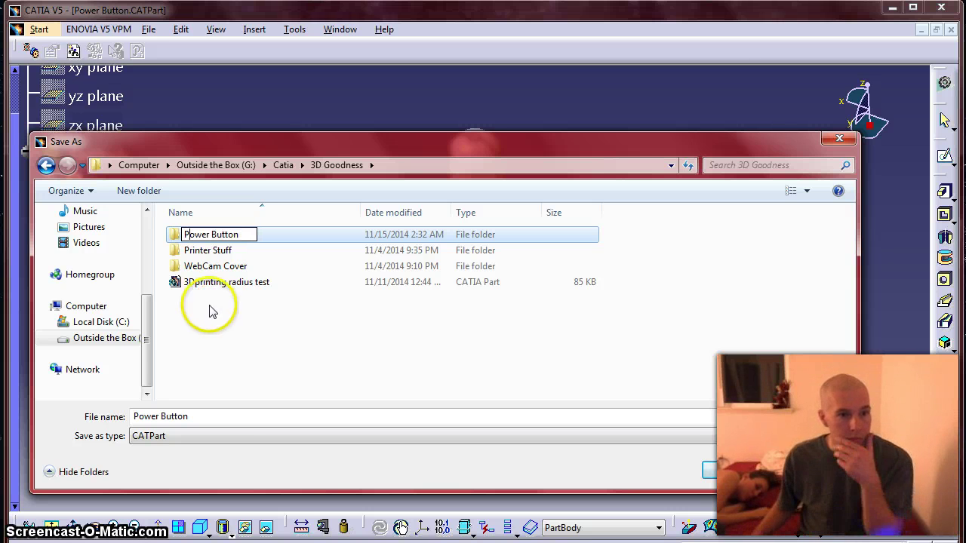
pyautogui.click(753, 480)
pyautogui.doubleClick(231, 236)
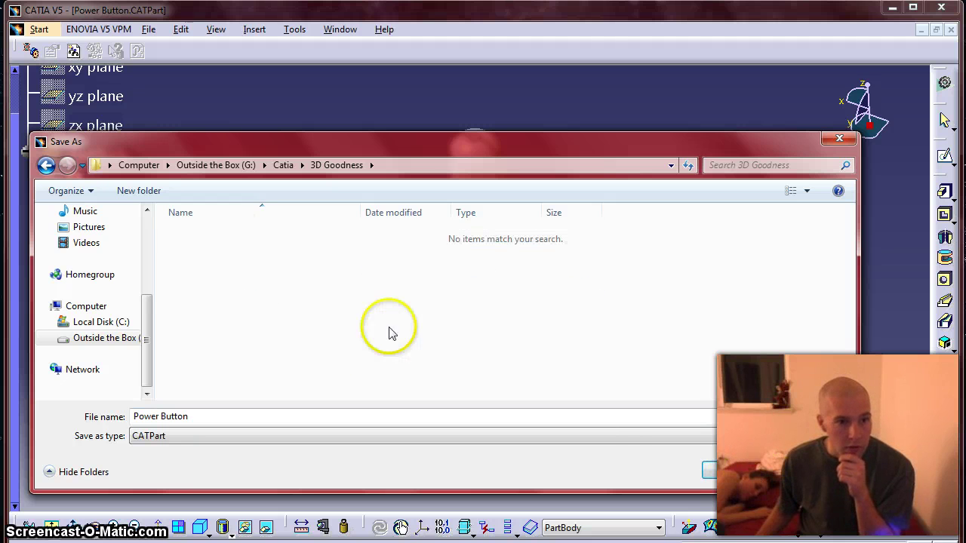
pyautogui.click(726, 478)
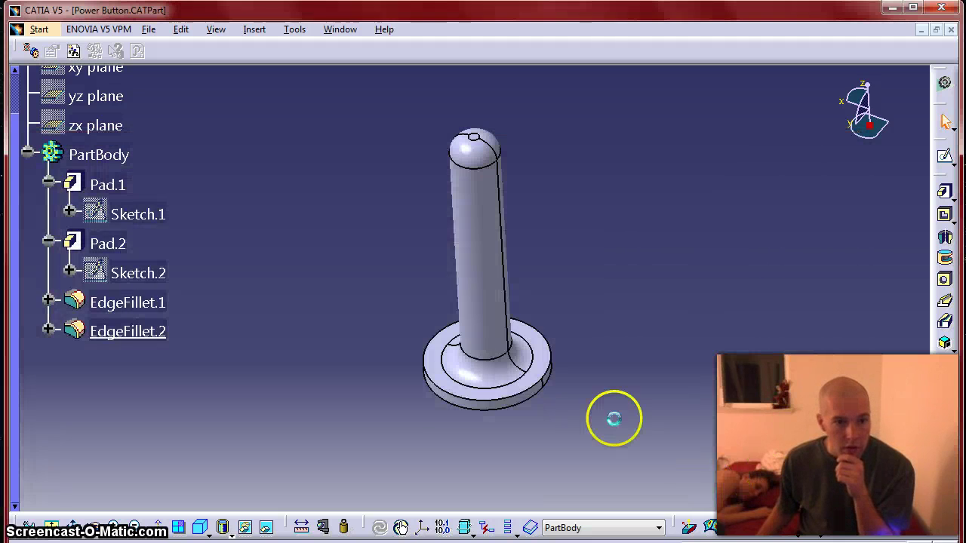
# Save a copy of the part in stl format
pyautogui.click(151, 30)
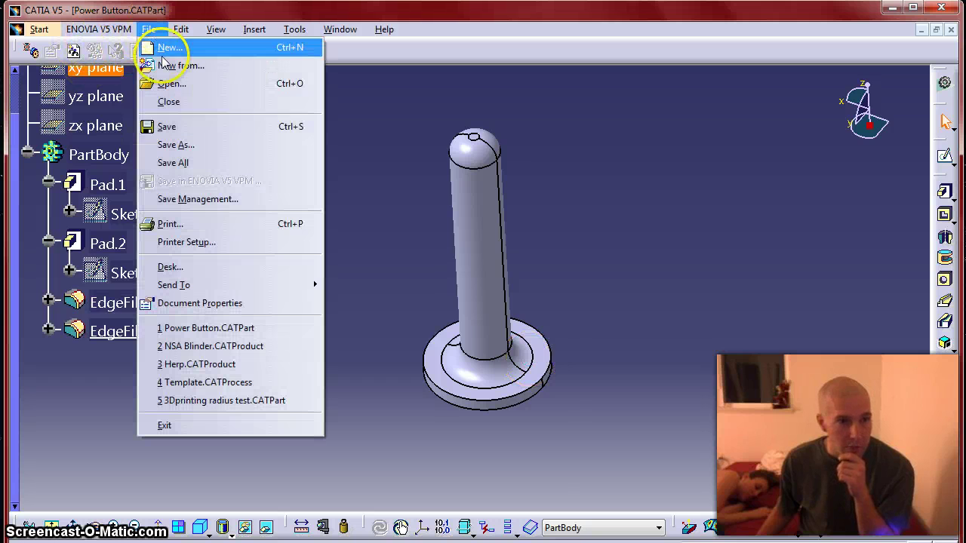
pyautogui.click(184, 142)
pyautogui.click(676, 438)
pyautogui.click(668, 462)
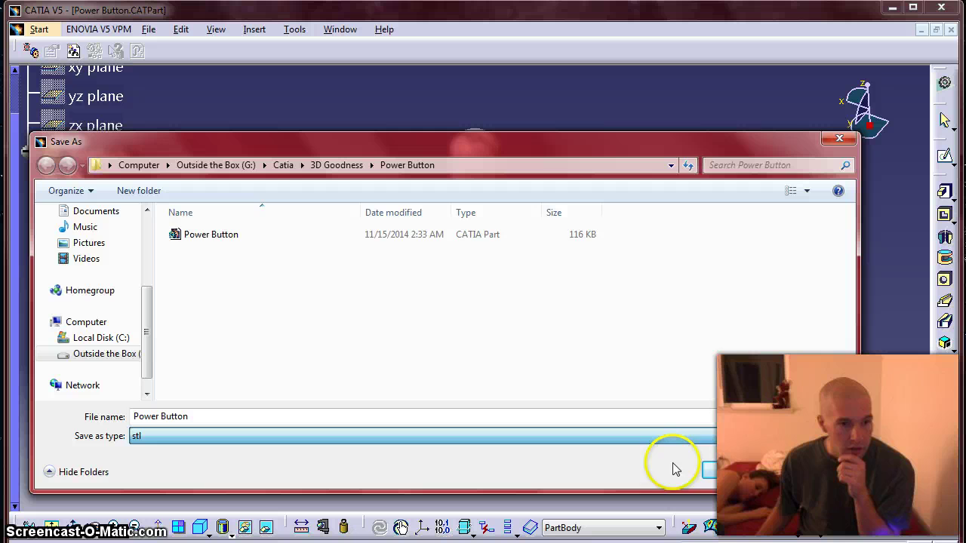
pyautogui.click(733, 467)
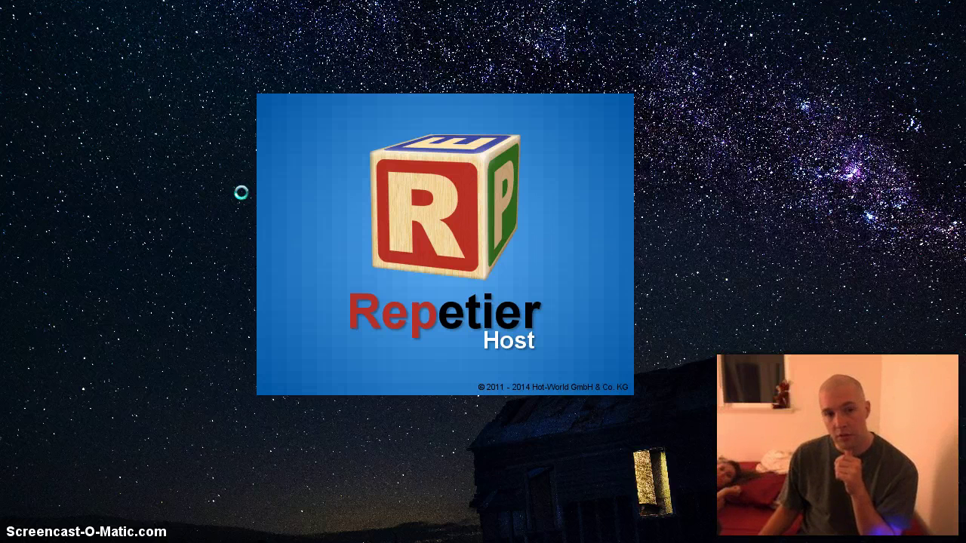
# Shift the Repetier-Host window right and enlarge it to show the Object Placement panel
pyautogui.click(317, 191)
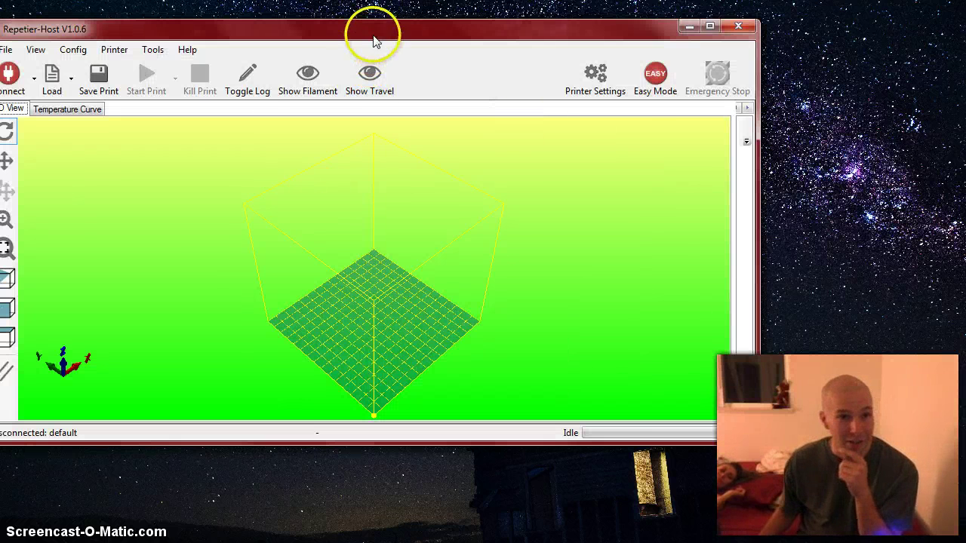
pyautogui.moveTo(295, 30); pyautogui.dragTo(359, 30)
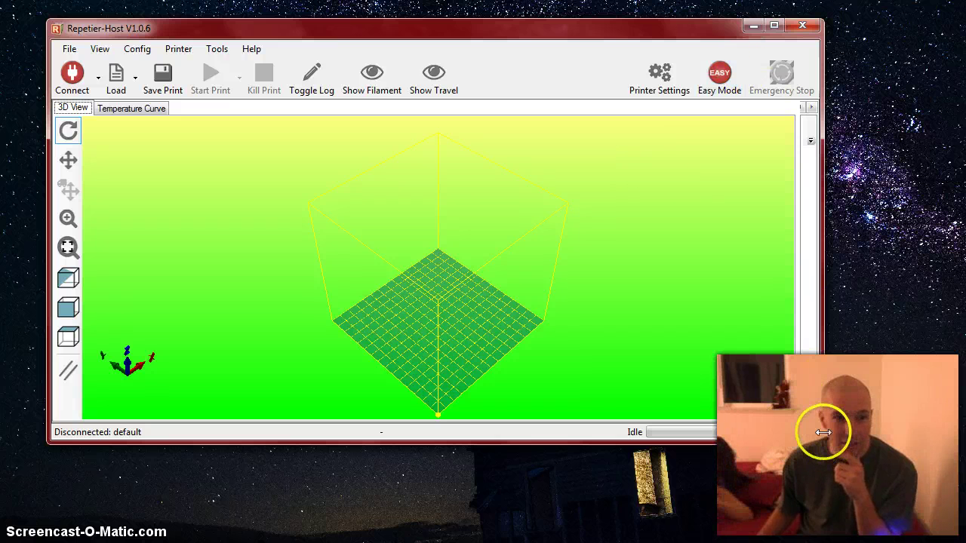
pyautogui.moveTo(823, 443); pyautogui.dragTo(909, 488)
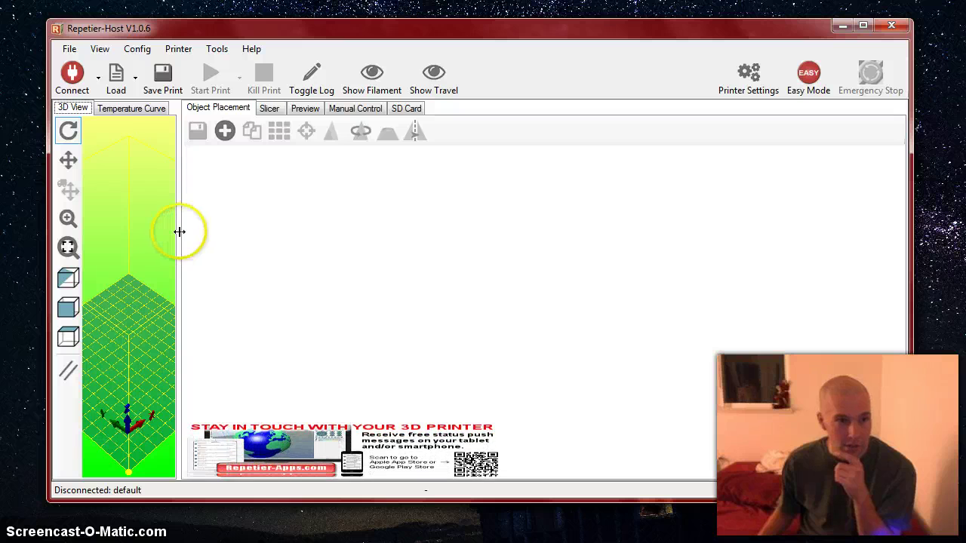
# Import Power Button.stl from the Power Button folder and zoom to find the tiny model
pyautogui.moveTo(180, 232); pyautogui.dragTo(577, 222)
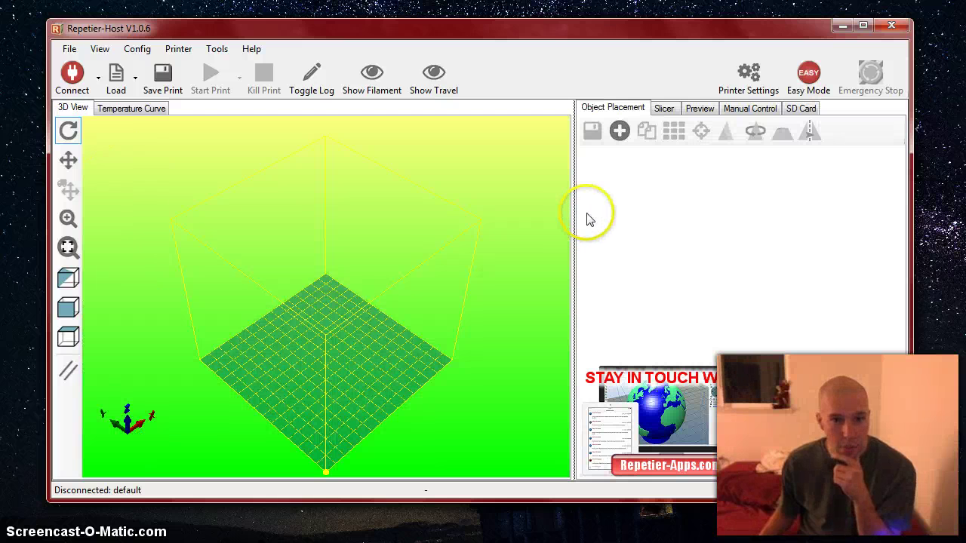
pyautogui.click(618, 130)
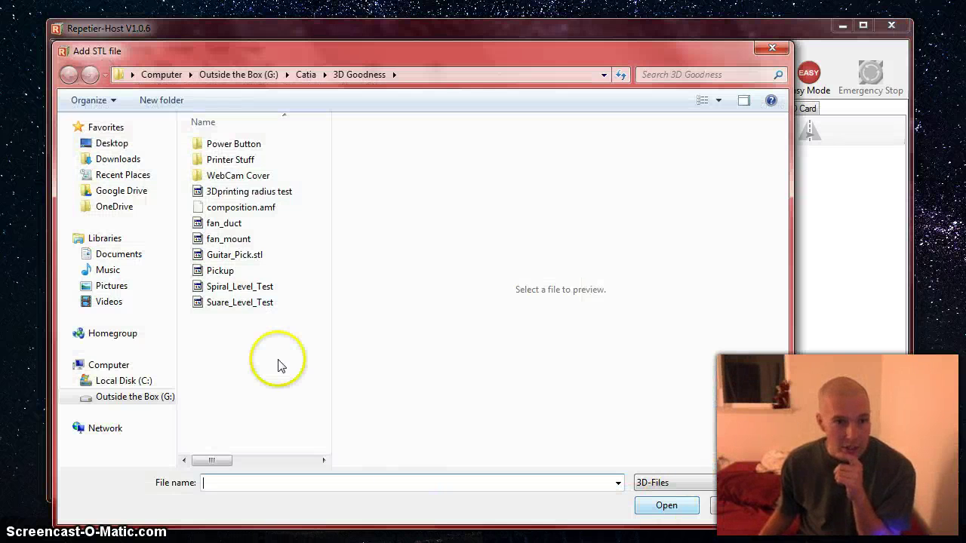
pyautogui.doubleClick(237, 146)
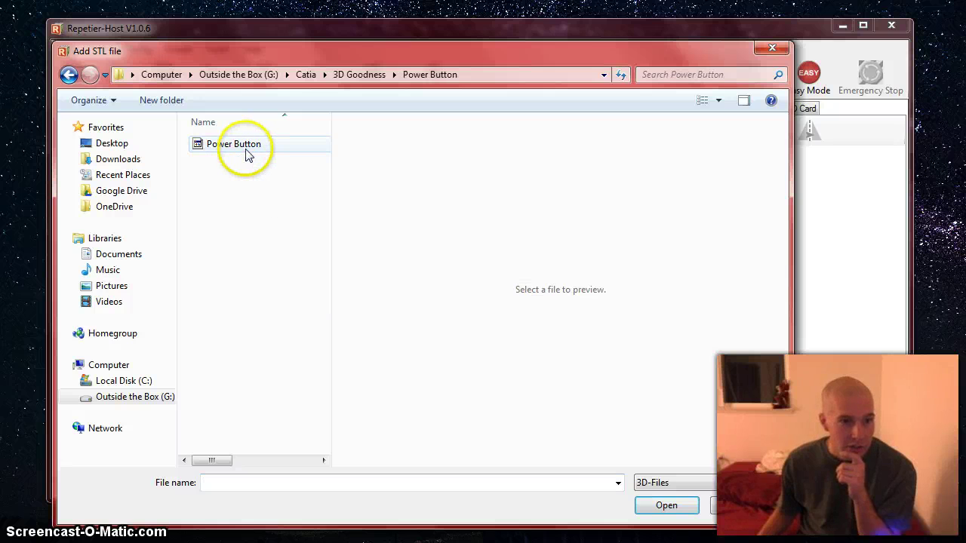
pyautogui.click(240, 151)
pyautogui.doubleClick(240, 151)
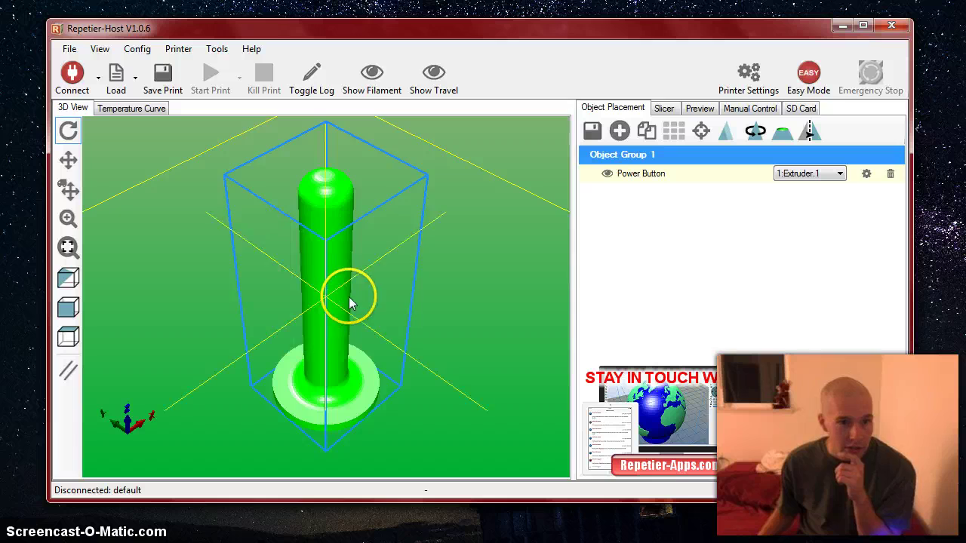
pyautogui.moveTo(349, 302); pyautogui.dragTo(329, 276)
pyautogui.scroll(-5, 329, 275)
pyautogui.scroll(-8, 330, 273)
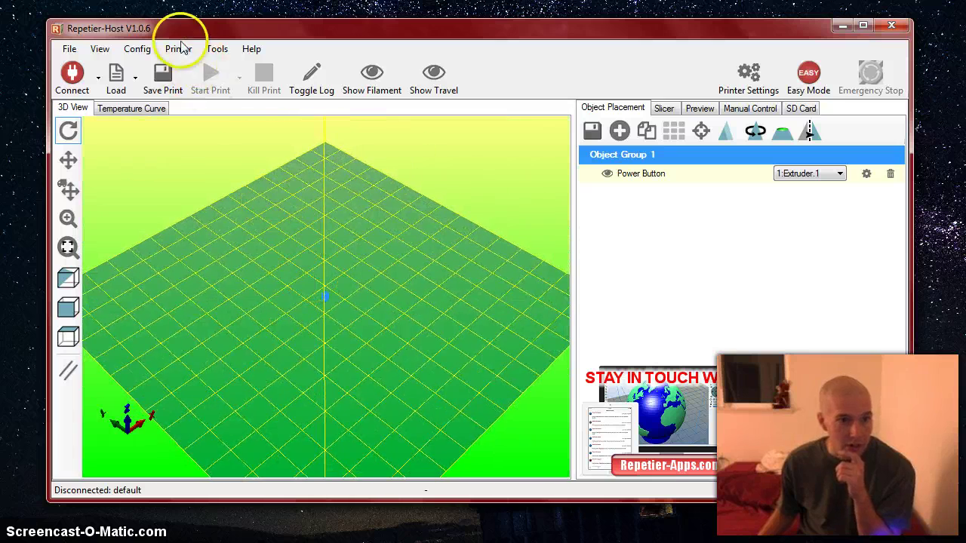
pyautogui.click(213, 52)
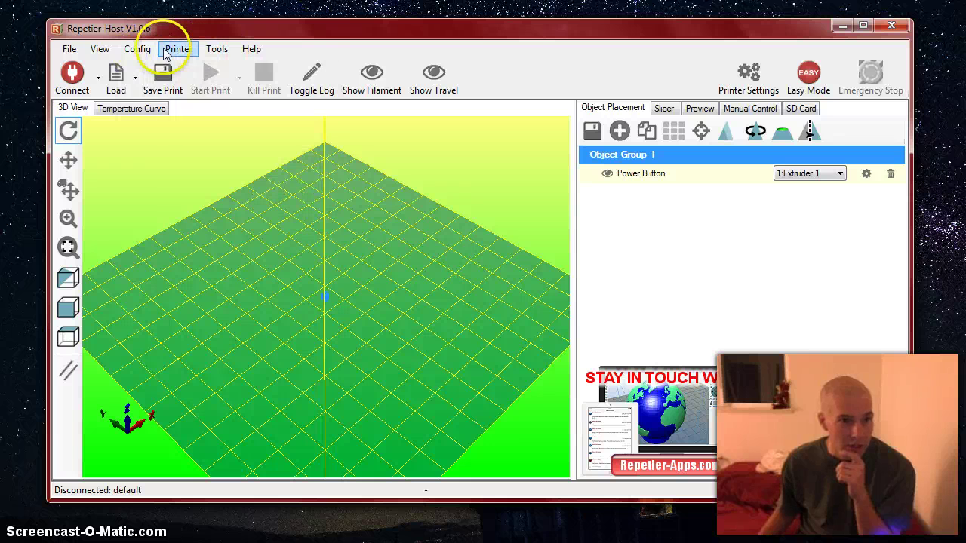
# Set Config > Units of imported Objects to 'Objects are in inches'
pyautogui.click(138, 50)
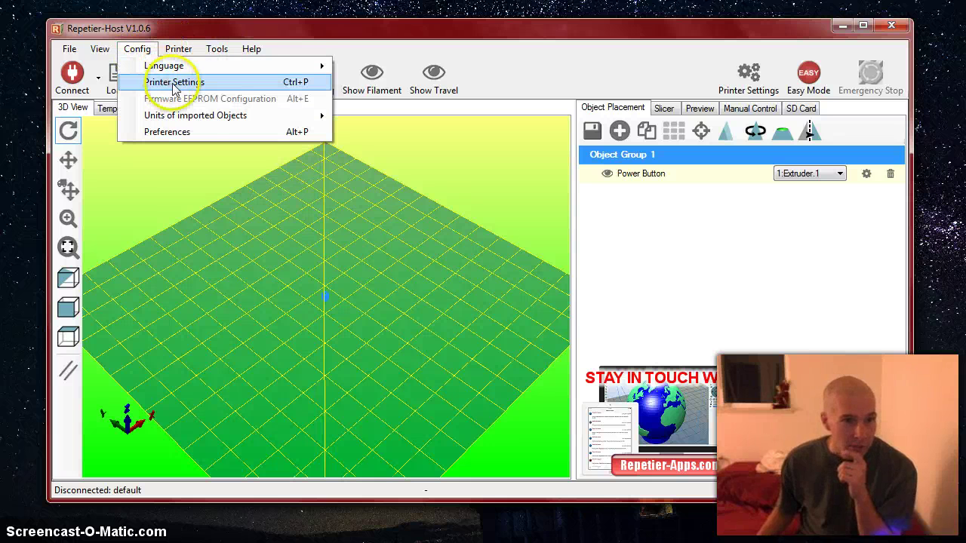
pyautogui.moveTo(243, 123)
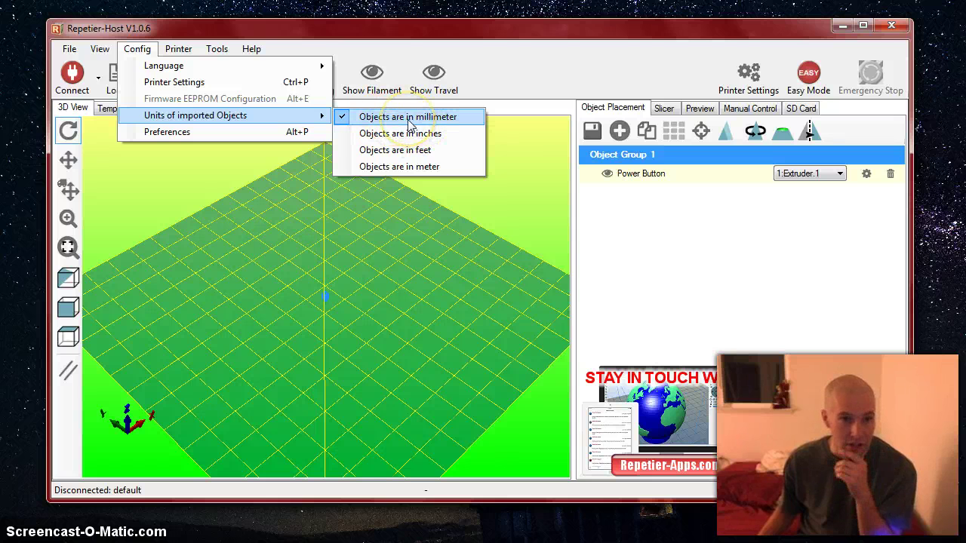
pyautogui.click(371, 139)
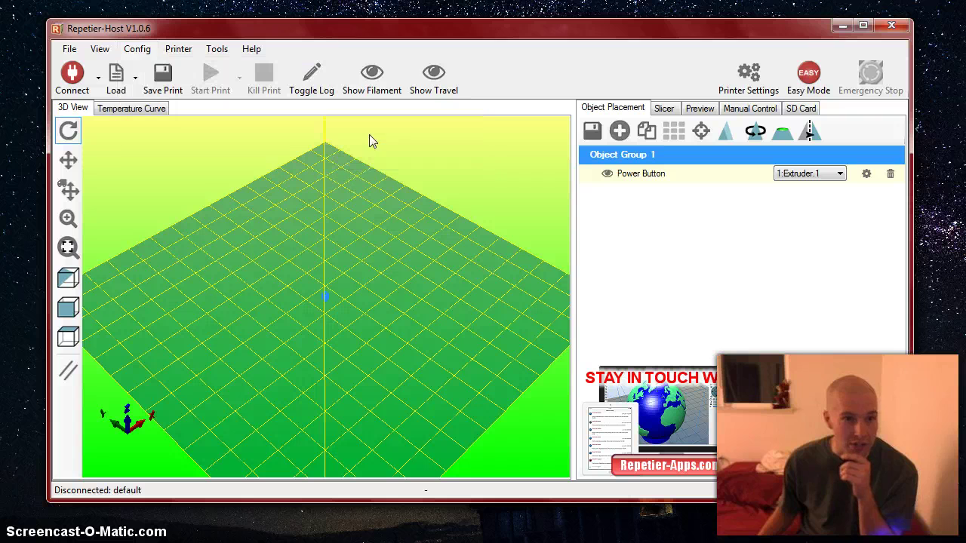
# Delete the tiny model and re-import Power Button.stl as a full-size pin
pyautogui.click(891, 174)
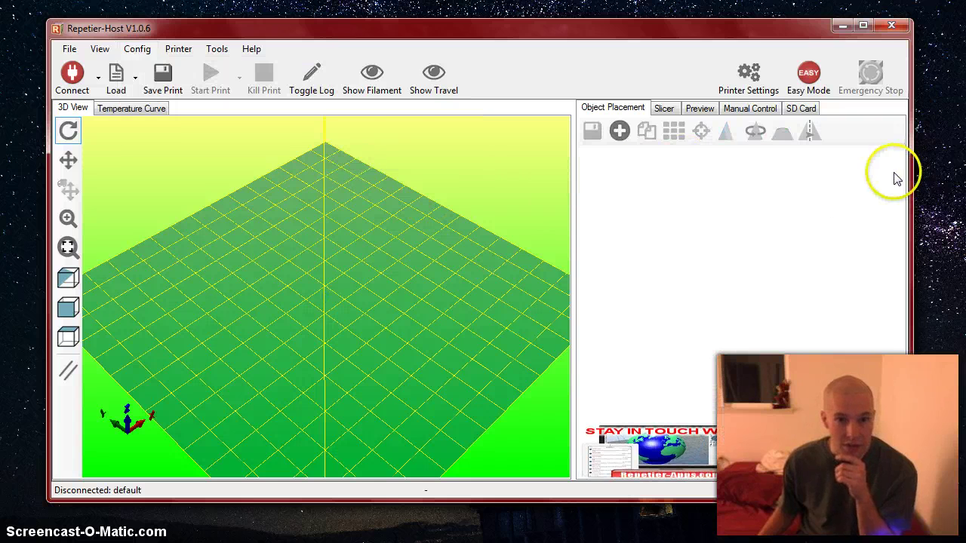
pyautogui.click(619, 130)
pyautogui.doubleClick(234, 145)
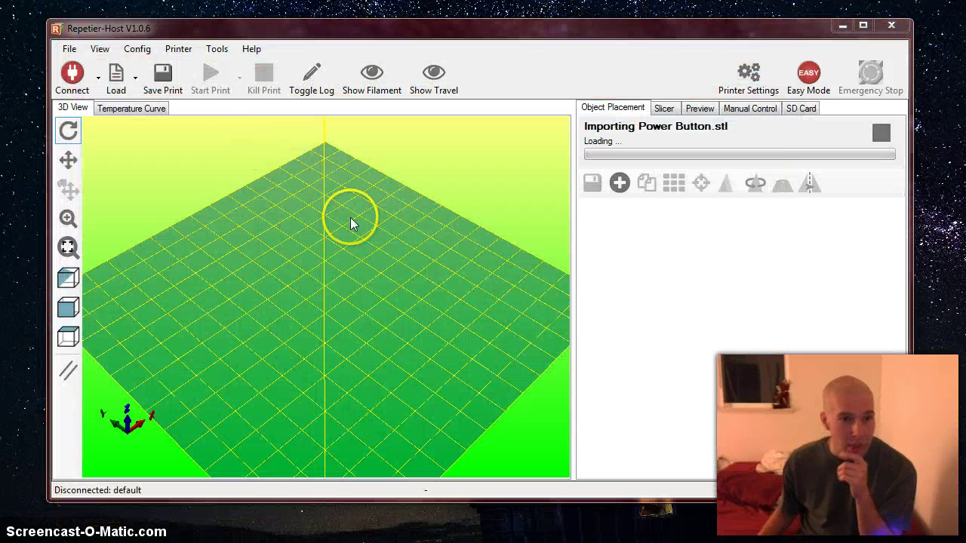
pyautogui.scroll(3, 381, 316)
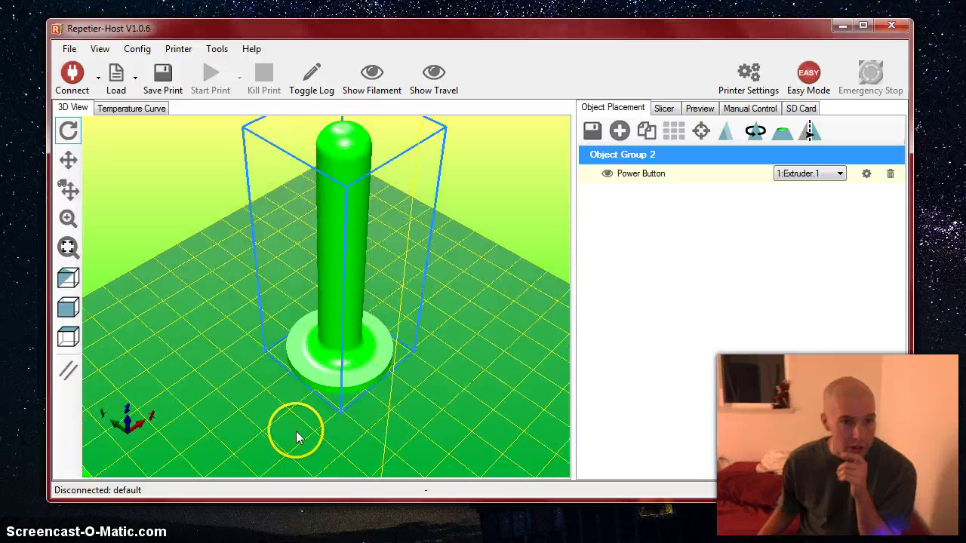
pyautogui.scroll(3, 291, 325)
pyautogui.scroll(-3, 317, 356)
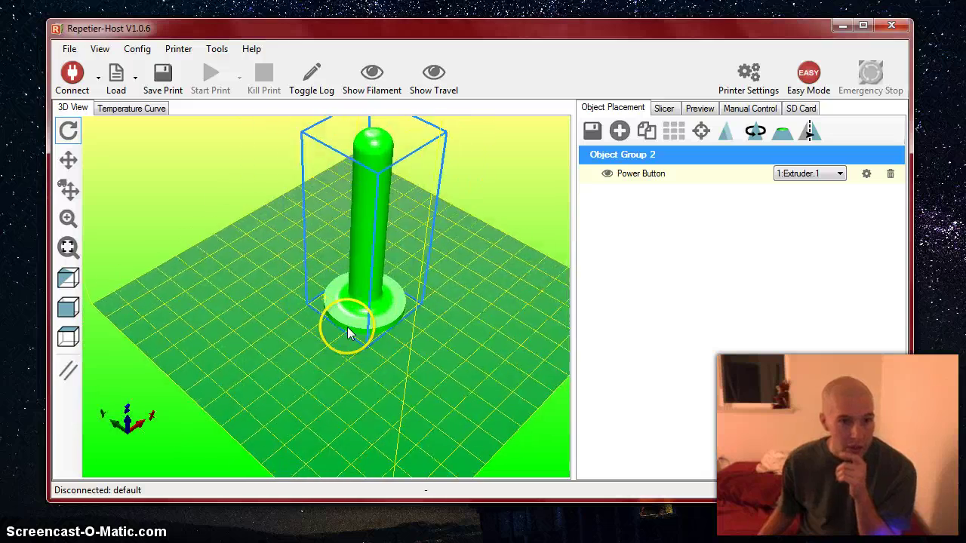
pyautogui.moveTo(292, 375); pyautogui.dragTo(314, 318)
pyautogui.moveTo(438, 321); pyautogui.dragTo(361, 333)
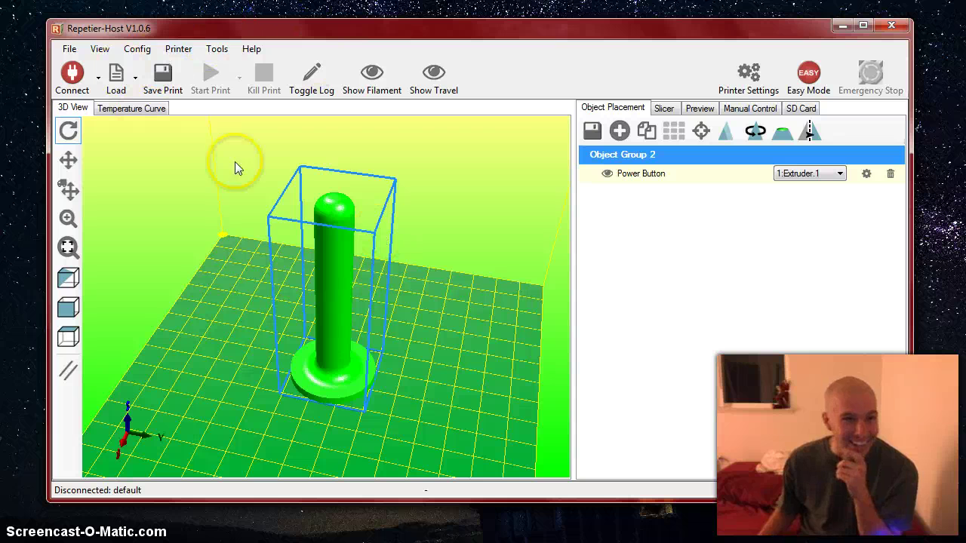
# Show the Manual Control panel, then display the log and turn on the filament view
pyautogui.click(763, 110)
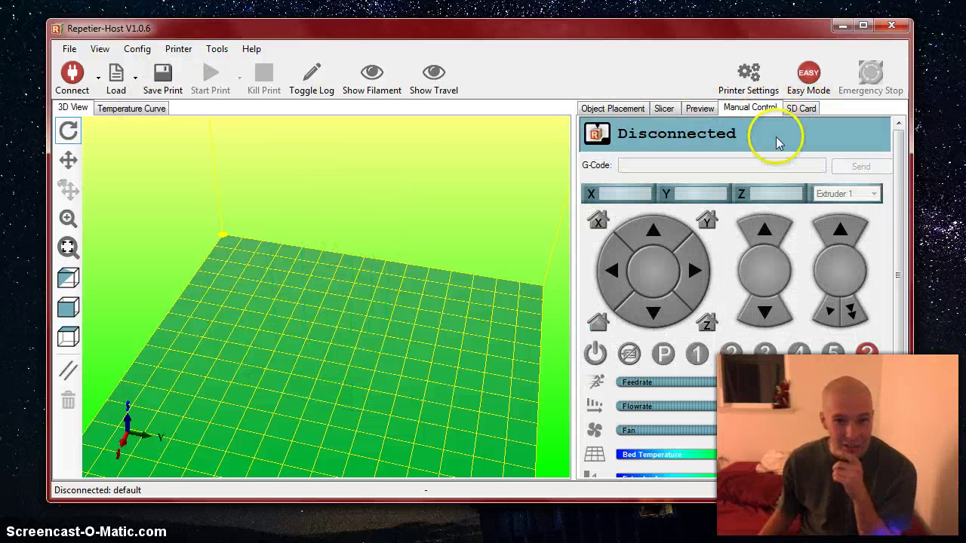
pyautogui.moveTo(898, 245); pyautogui.dragTo(886, 336)
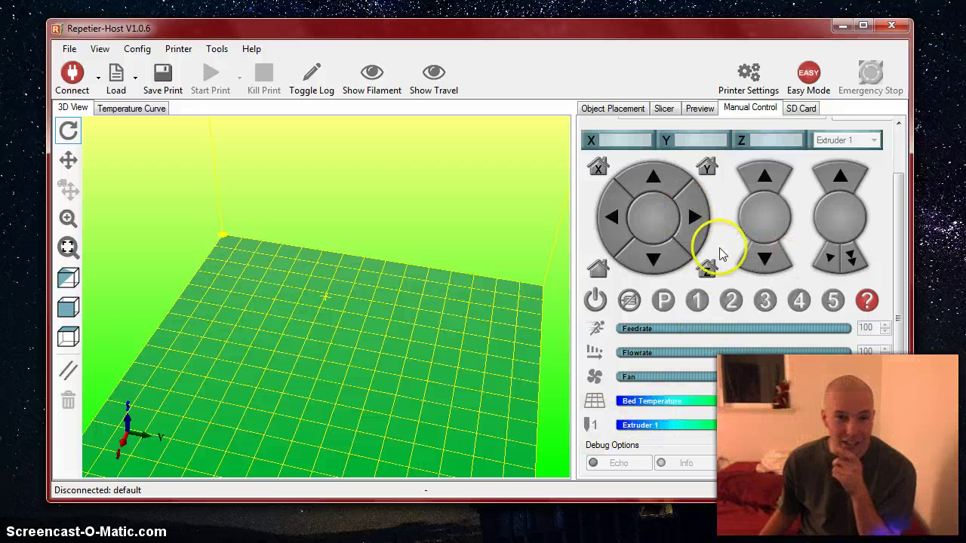
pyautogui.click(322, 75)
pyautogui.click(360, 75)
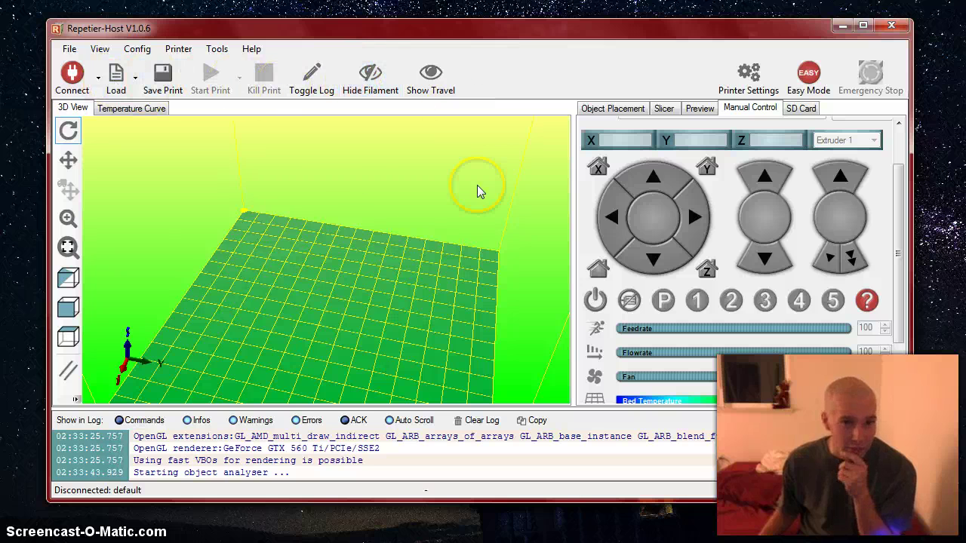
# Return to Object Placement and orbit slightly around the Power Button model
pyautogui.click(626, 111)
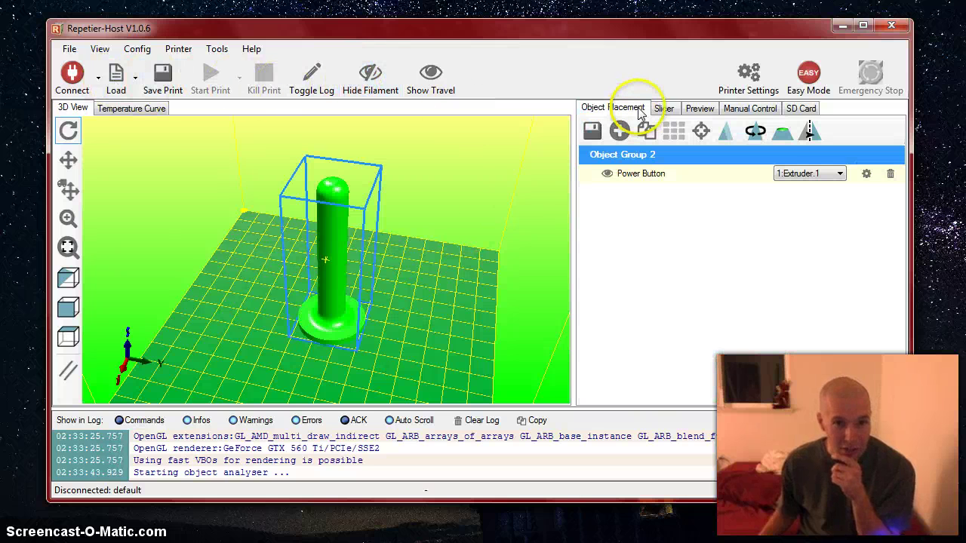
pyautogui.moveTo(341, 309)
pyautogui.mouseDown()
pyautogui.moveTo(334, 280)
pyautogui.moveTo(329, 300)
pyautogui.mouseUp()
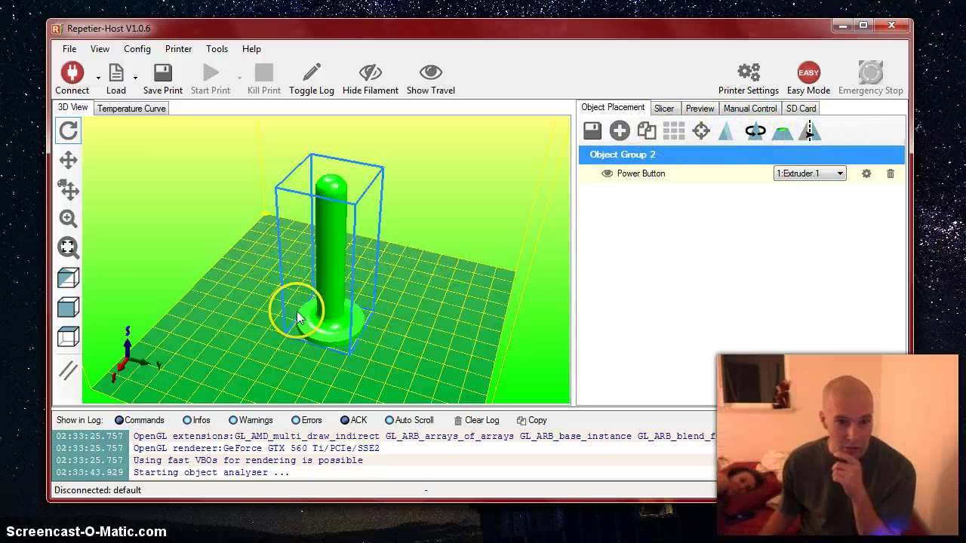
# Slice the Power Button with Slic3r into composition.gcode from the Slicer panel
pyautogui.click(665, 110)
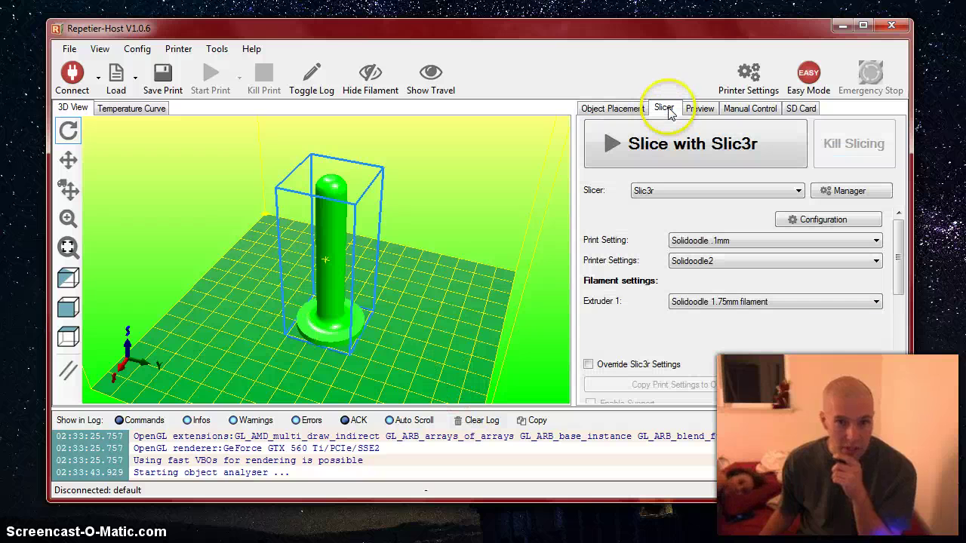
pyautogui.click(632, 153)
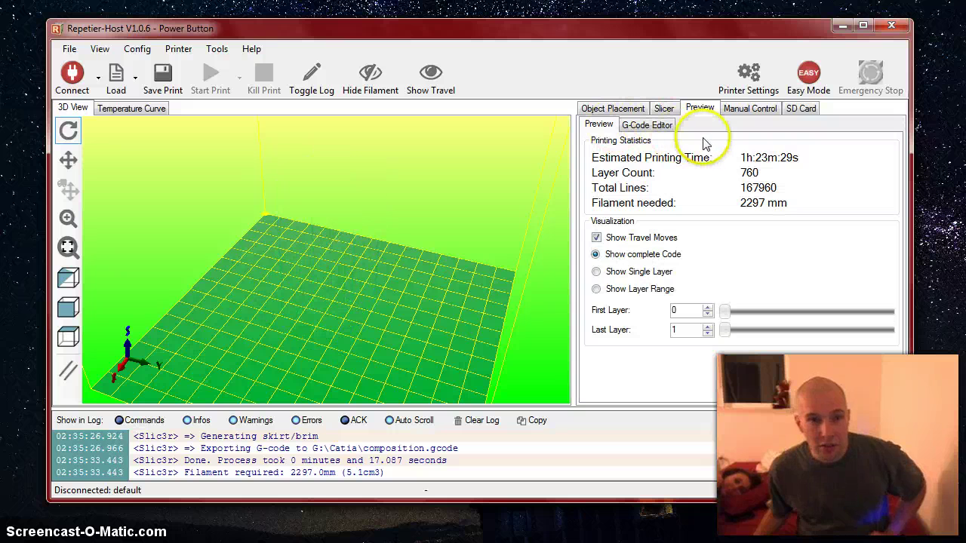
# Cycle through the Slicer and Object Placement panels, finishing on Manual Control
pyautogui.click(752, 110)
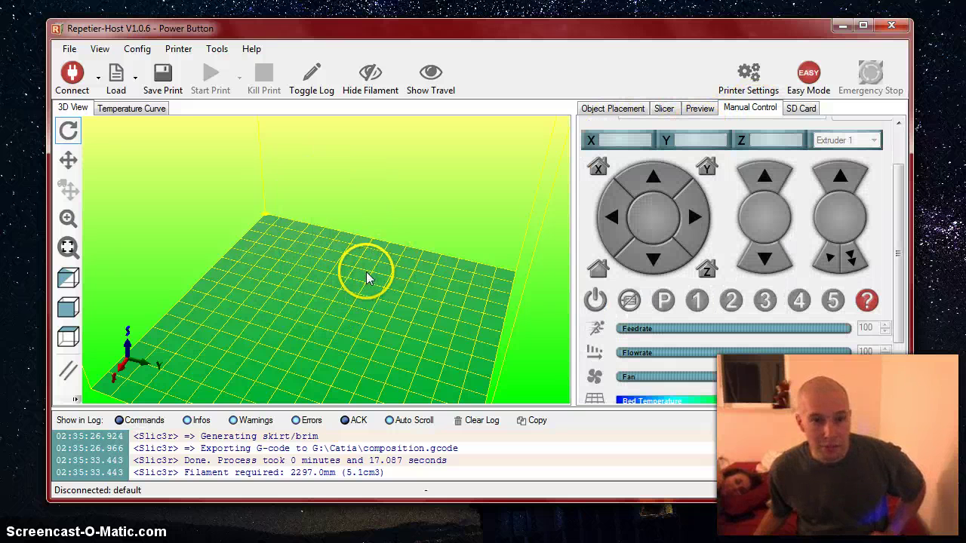
pyautogui.click(662, 109)
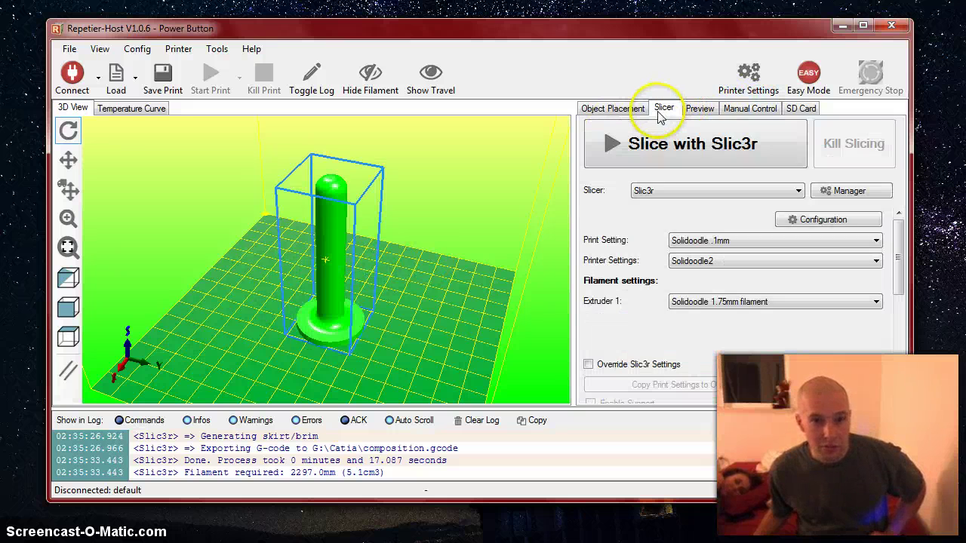
pyautogui.click(623, 118)
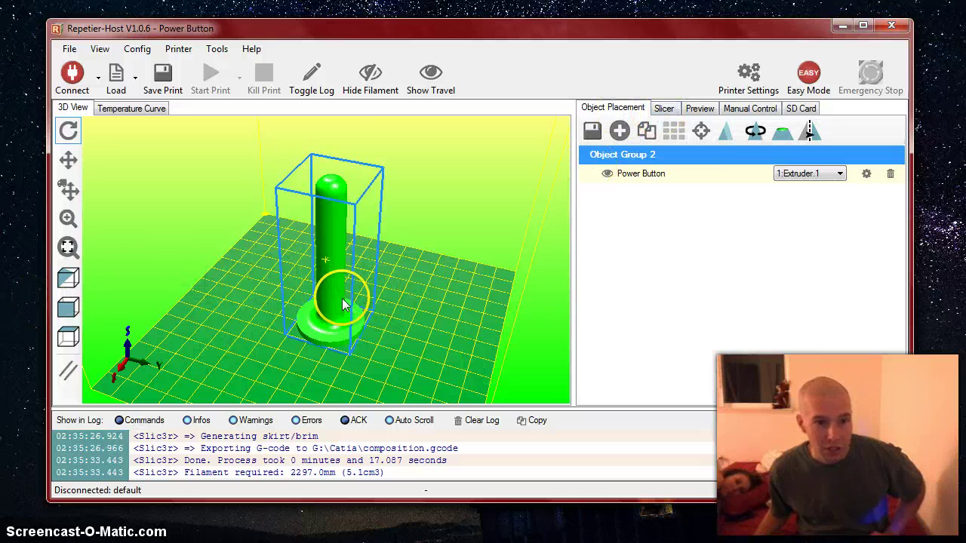
pyautogui.click(737, 111)
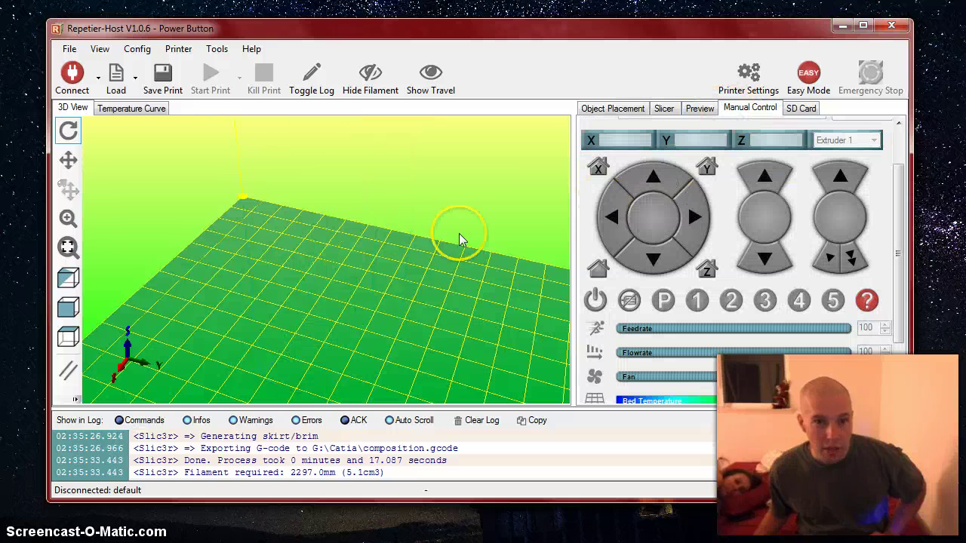